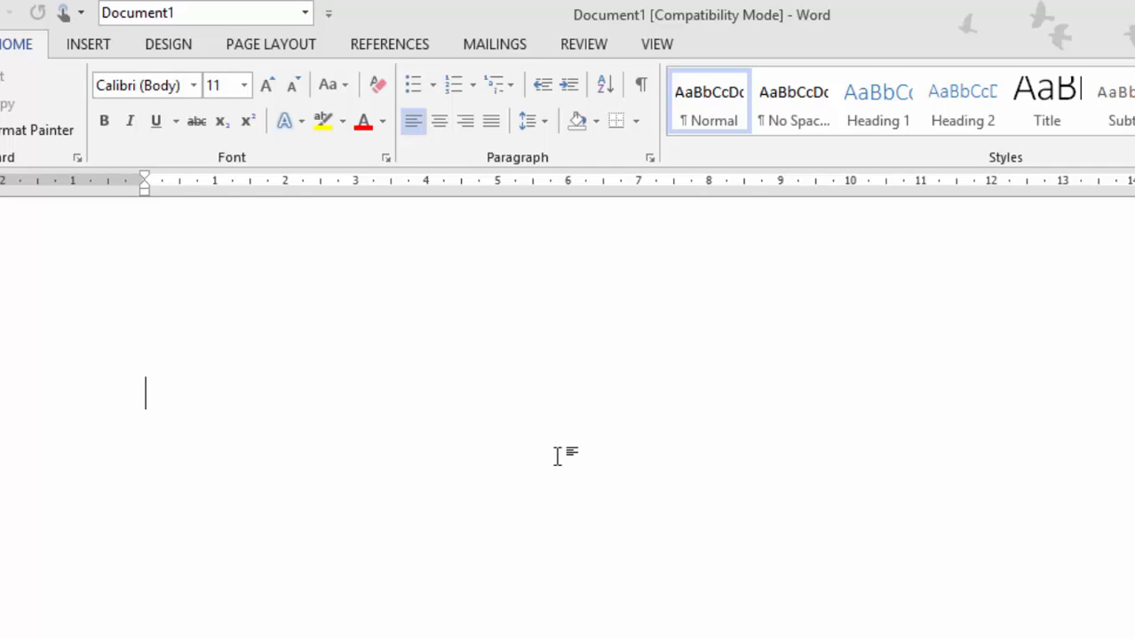
Launch the Step-by-Step Mail Merge Wizard with Envelopes as the document type and open Envelope Options
{"action": "left_click", "coordinate": [506, 43]}
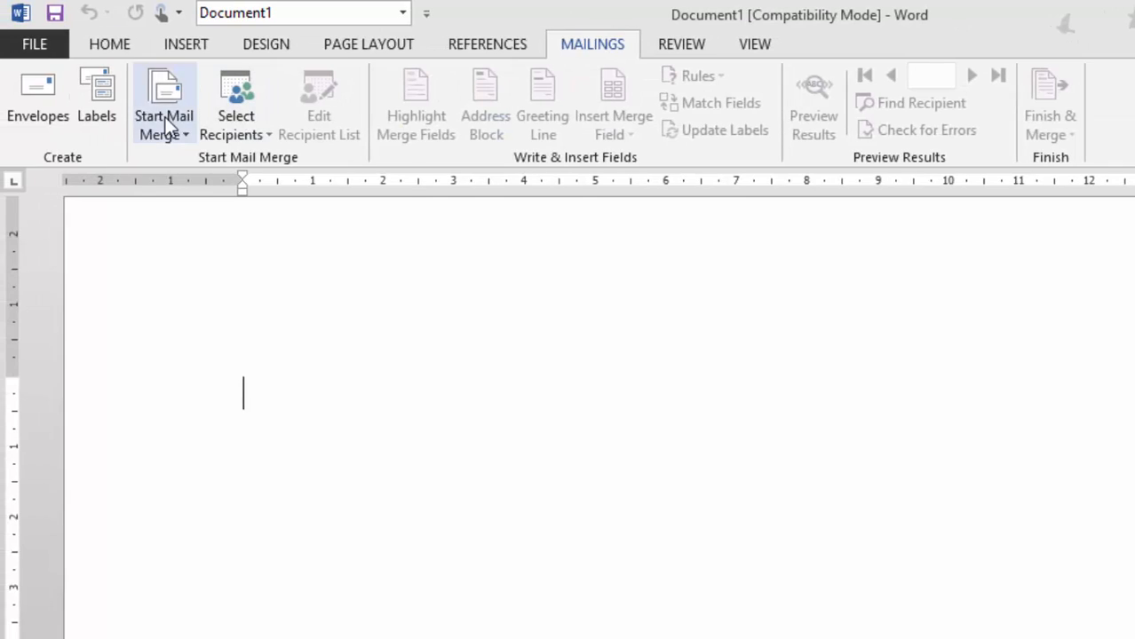
{"action": "left_click", "coordinate": [165, 122]}
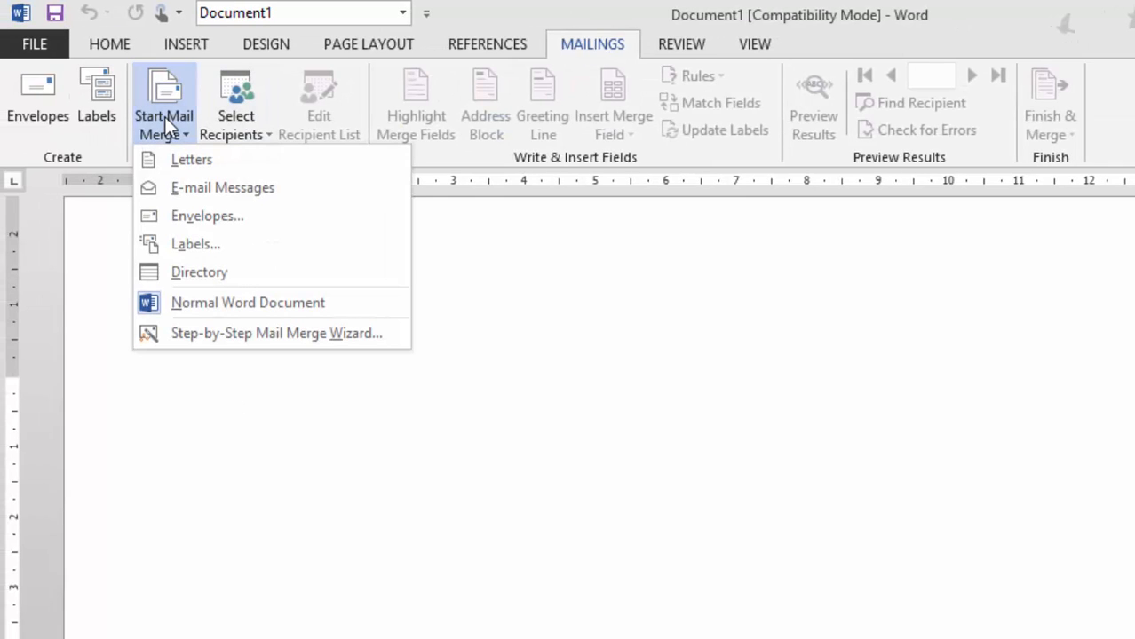
{"action": "left_click", "coordinate": [286, 337]}
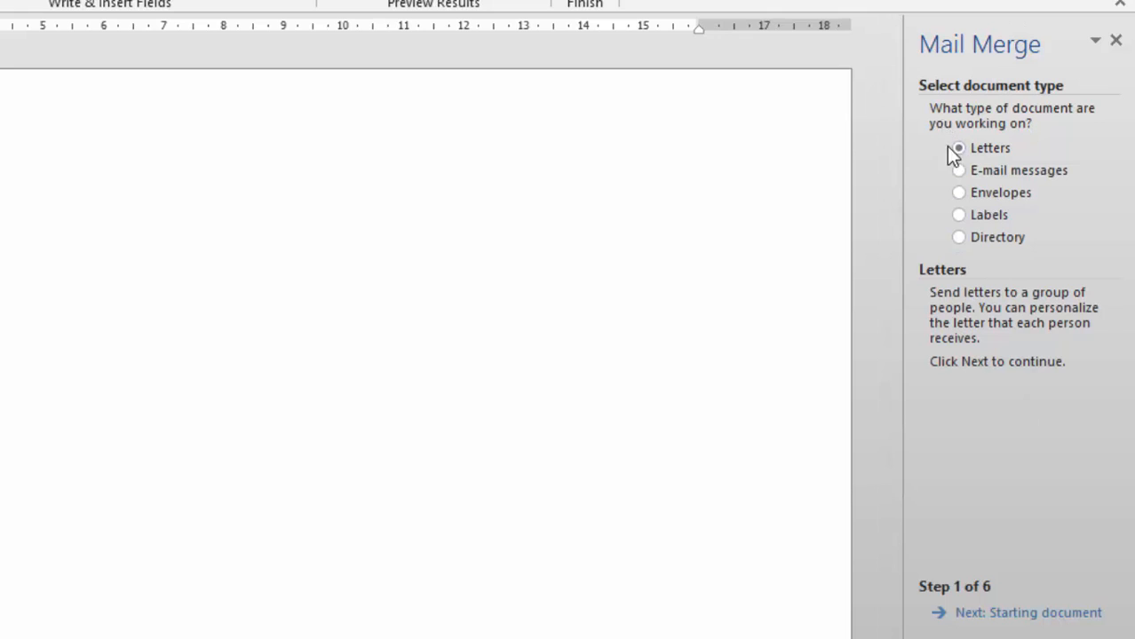
{"action": "left_click", "coordinate": [961, 194]}
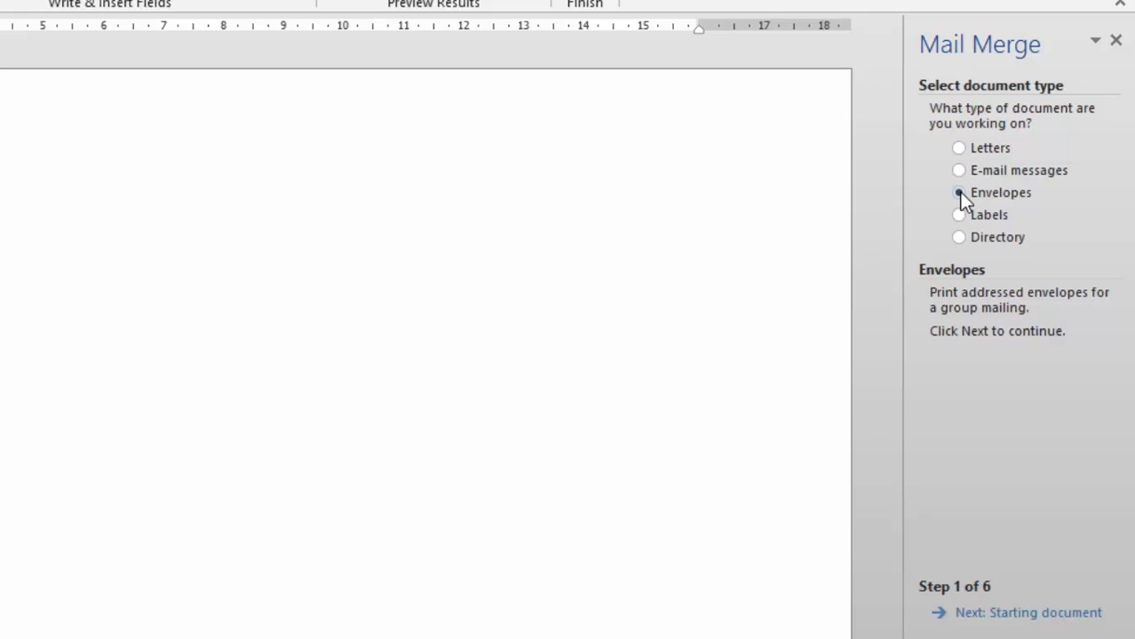
{"action": "left_click", "coordinate": [1028, 615]}
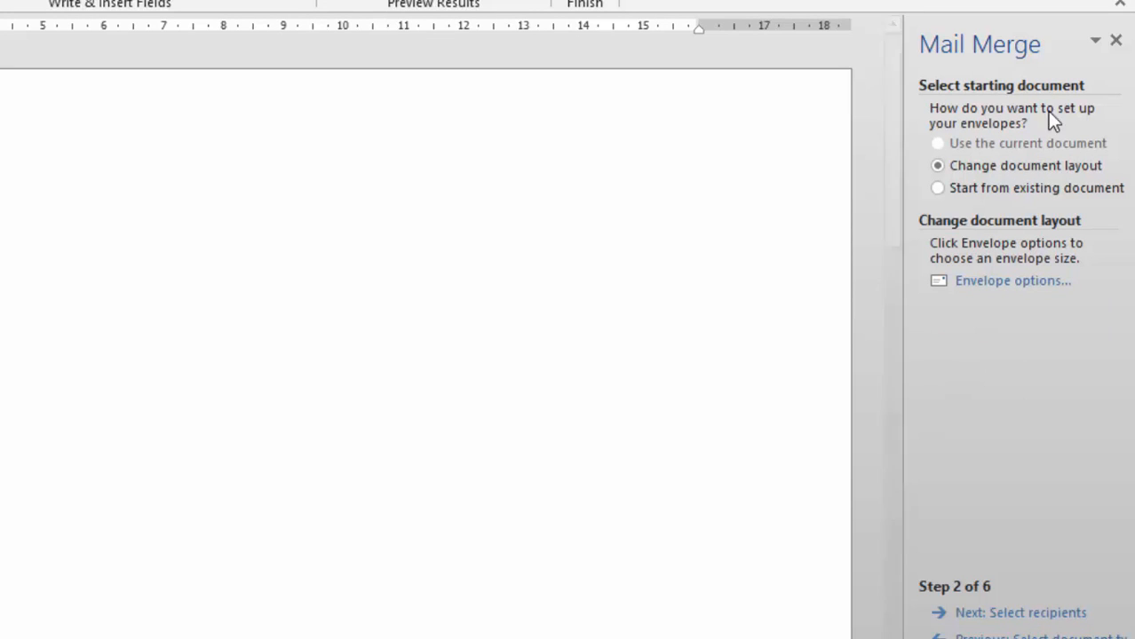
{"action": "left_click", "coordinate": [1023, 297]}
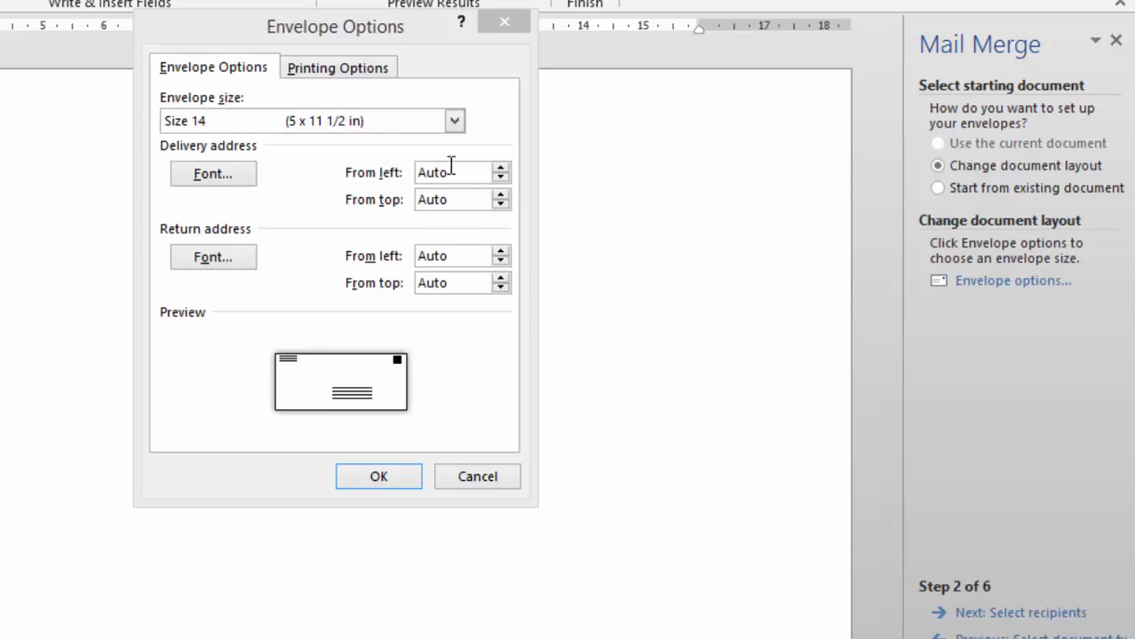
Choose Size 12 (4 3/4 x 11 in) as the envelope size after abandoning a custom size
{"action": "left_click", "coordinate": [405, 126]}
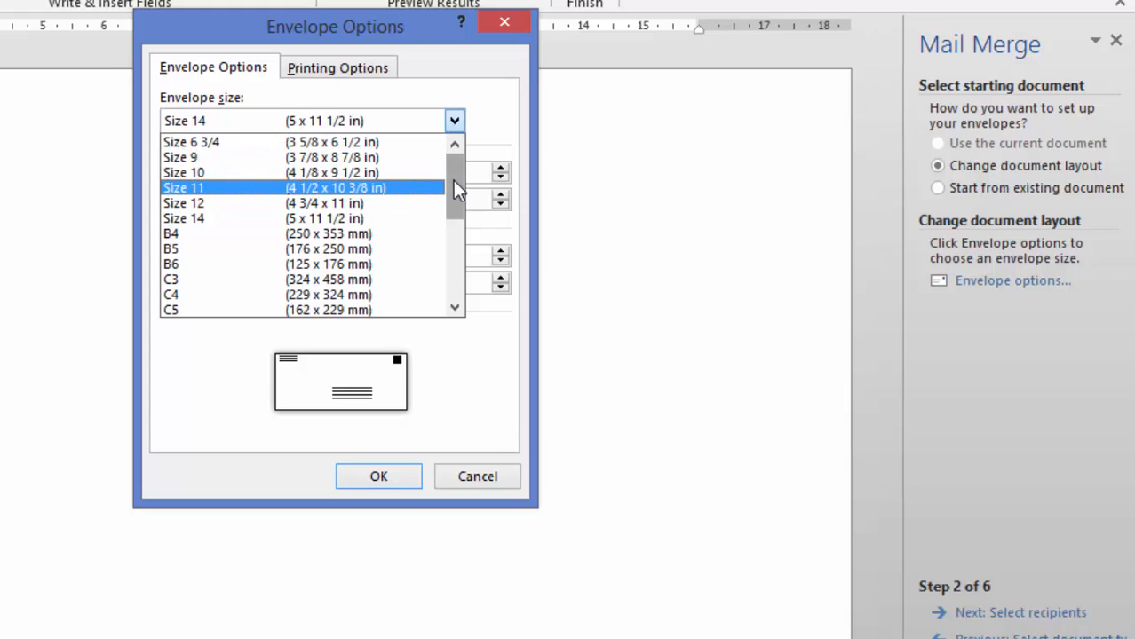
{"action": "left_click_drag", "start_coordinate": [451, 193], "coordinate": [450, 296]}
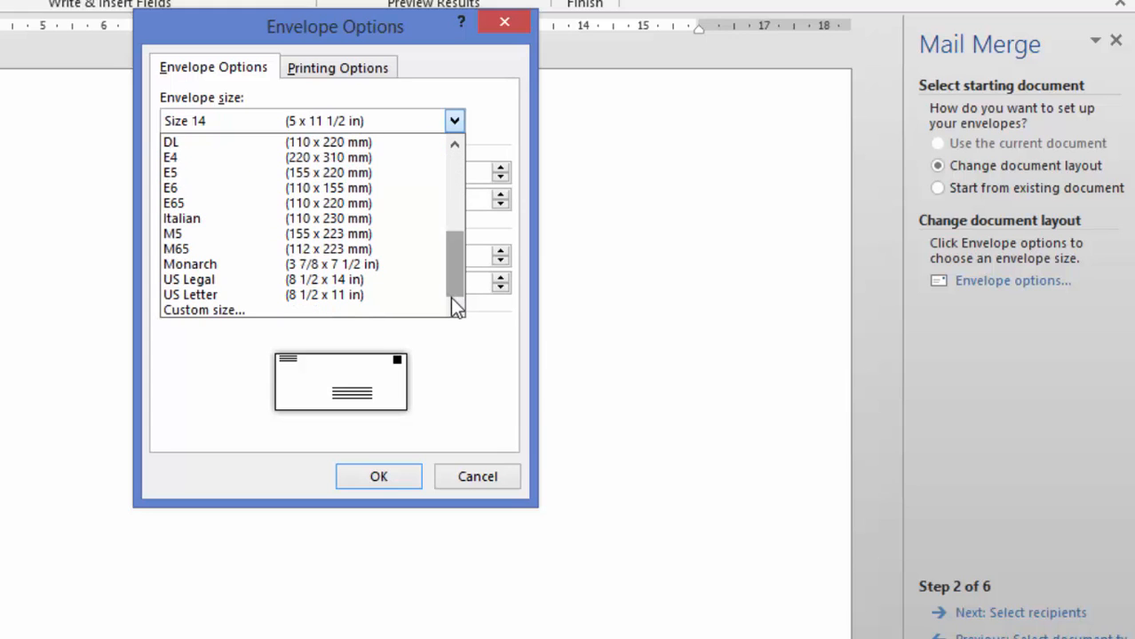
{"action": "left_click", "coordinate": [231, 310]}
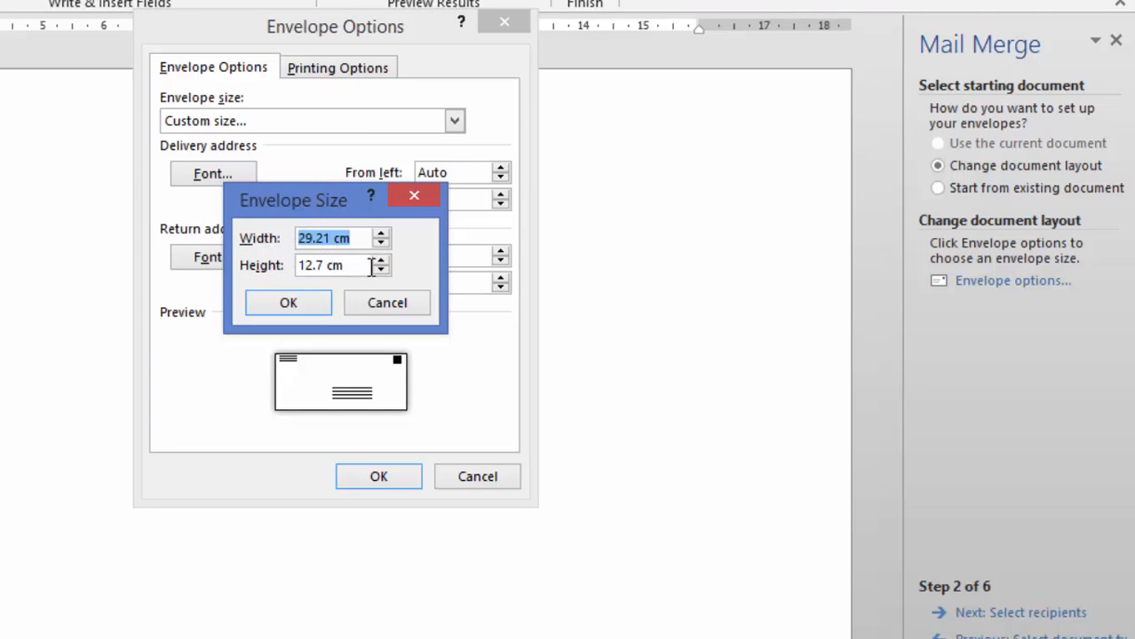
{"action": "left_click", "coordinate": [384, 297]}
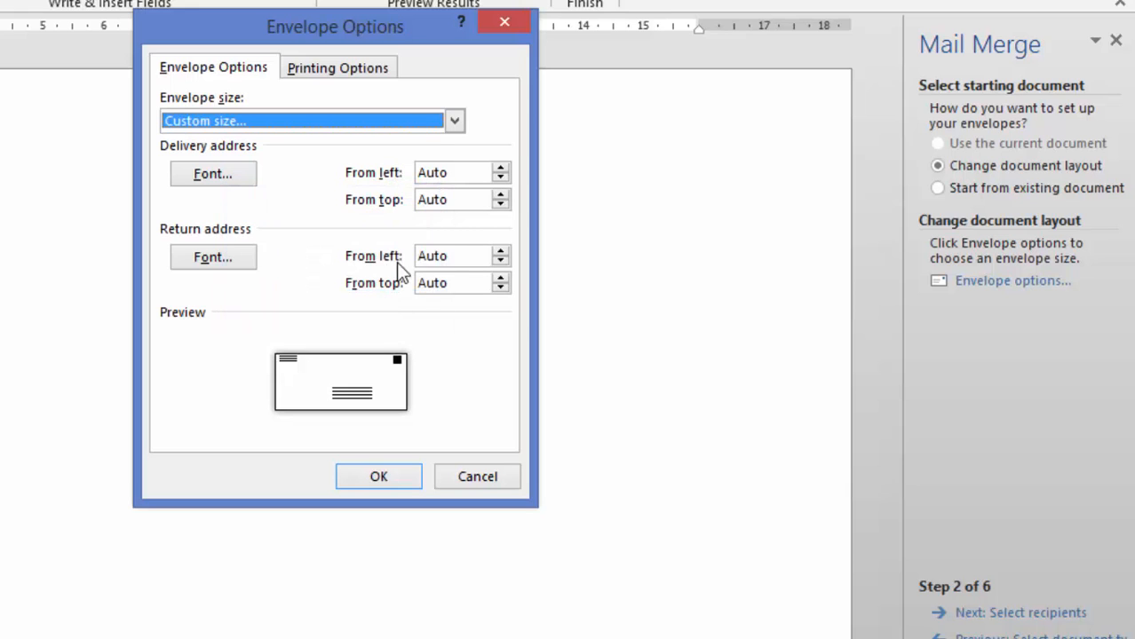
{"action": "left_click", "coordinate": [454, 119]}
{"action": "left_click_drag", "start_coordinate": [451, 254], "coordinate": [452, 184]}
{"action": "left_click", "coordinate": [333, 208]}
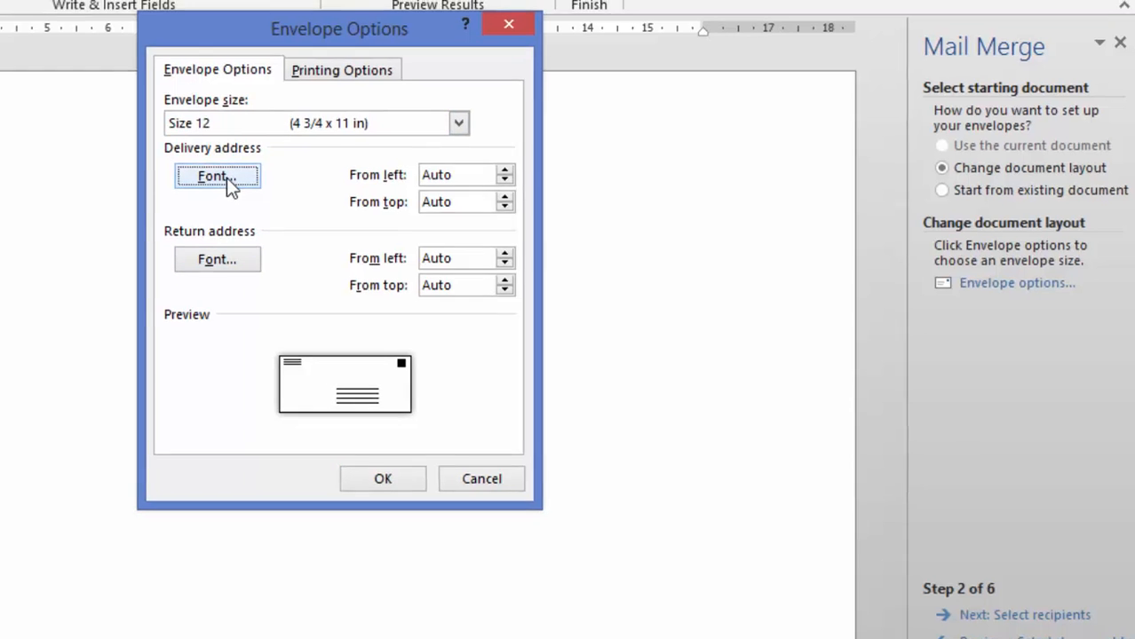
Format the delivery address font as Verdana, Bold, size 14, dark green with small caps
{"action": "left_click", "coordinate": [290, 211]}
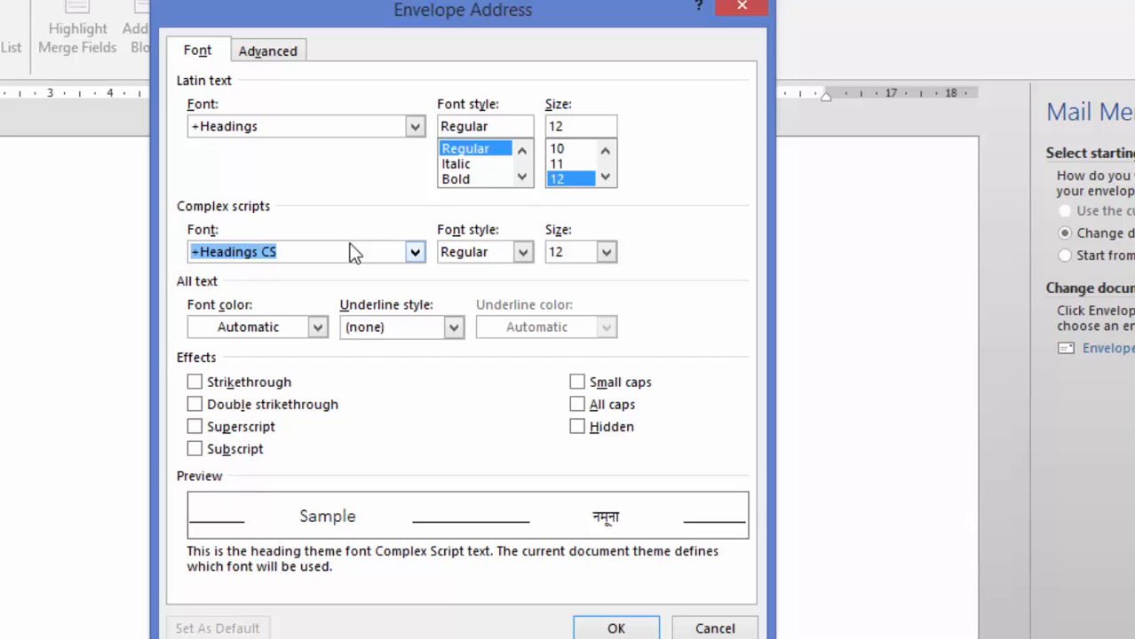
{"action": "left_click", "coordinate": [412, 127]}
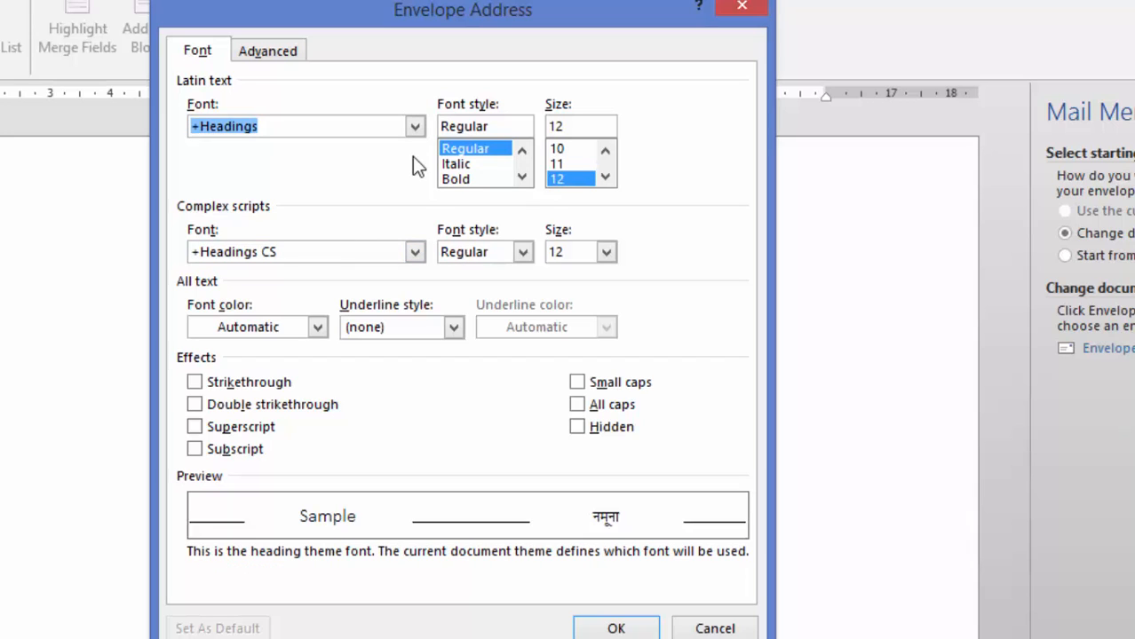
{"action": "type", "text": "v"}
{"action": "left_click", "coordinate": [414, 126]}
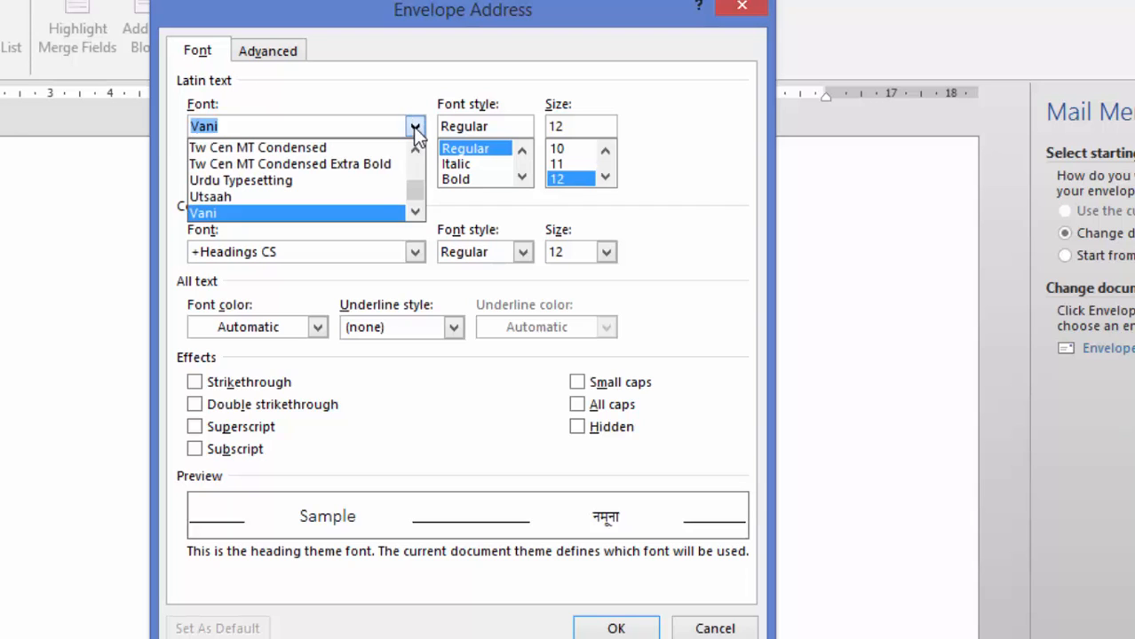
{"action": "double_click", "coordinate": [414, 213]}
{"action": "left_click", "coordinate": [285, 196]}
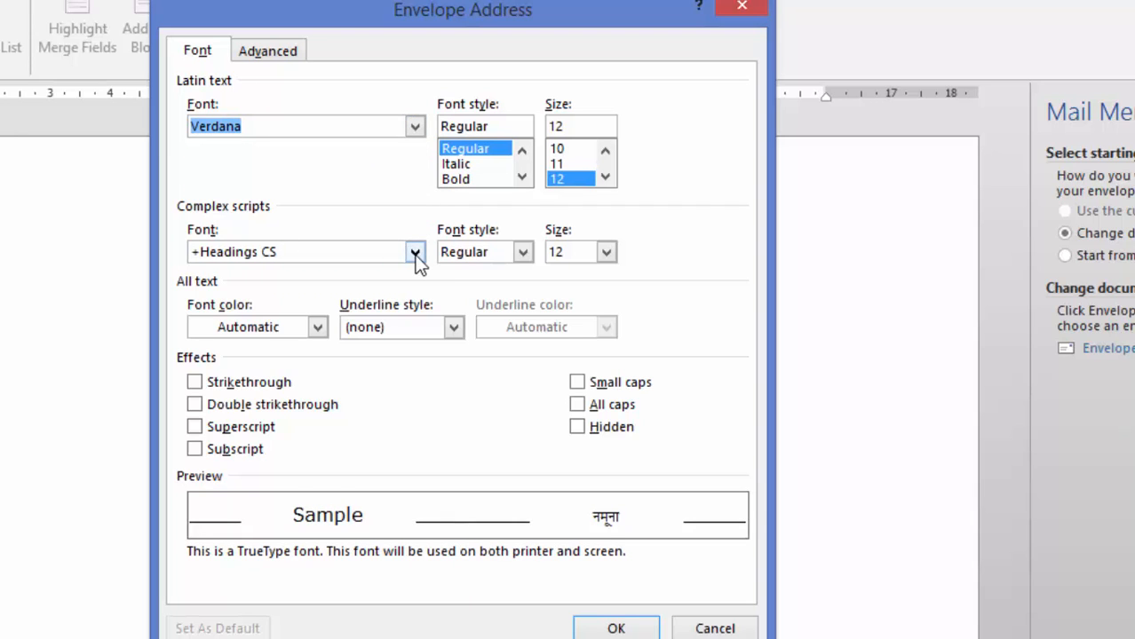
{"action": "left_click", "coordinate": [313, 328]}
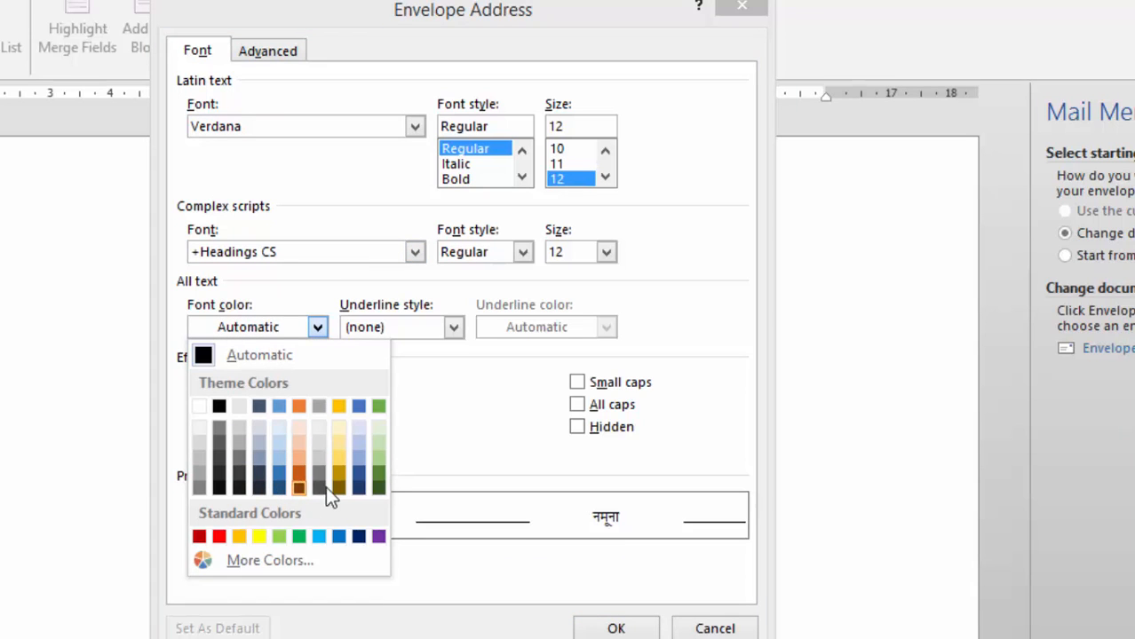
{"action": "left_click", "coordinate": [379, 488]}
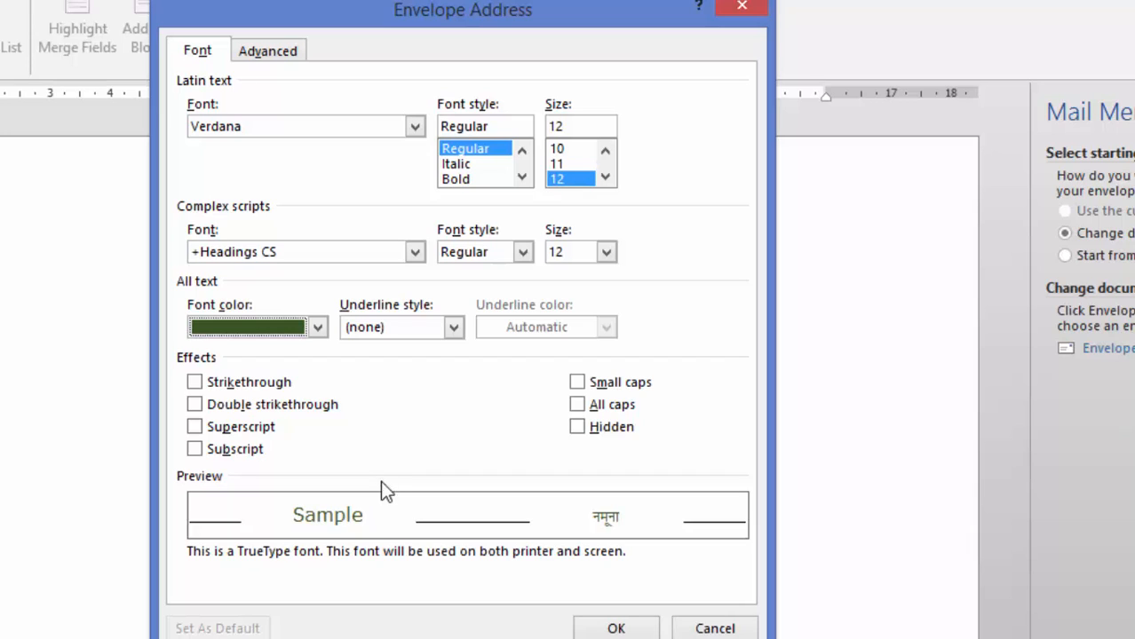
{"action": "left_click", "coordinate": [579, 383]}
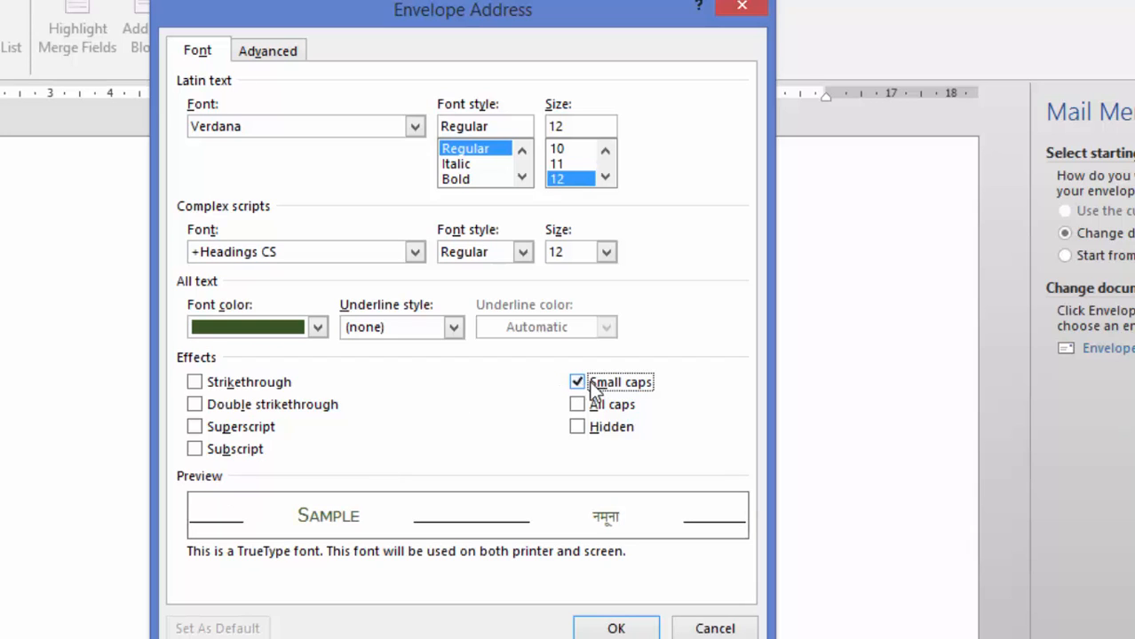
{"action": "left_click", "coordinate": [463, 179]}
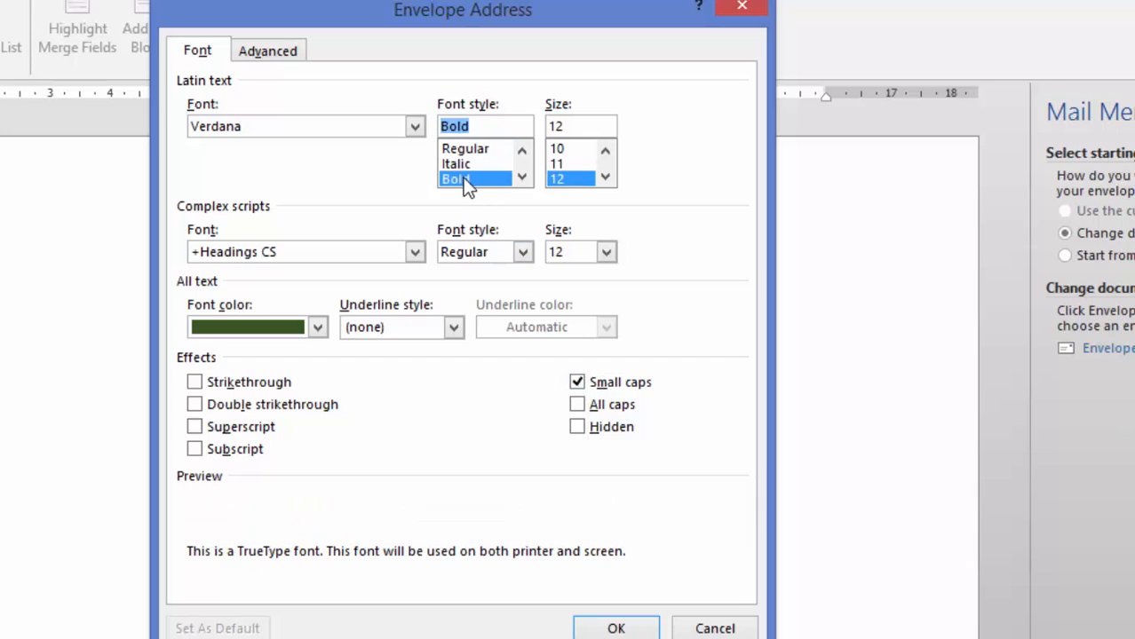
{"action": "left_click", "coordinate": [606, 176]}
{"action": "left_click", "coordinate": [606, 177]}
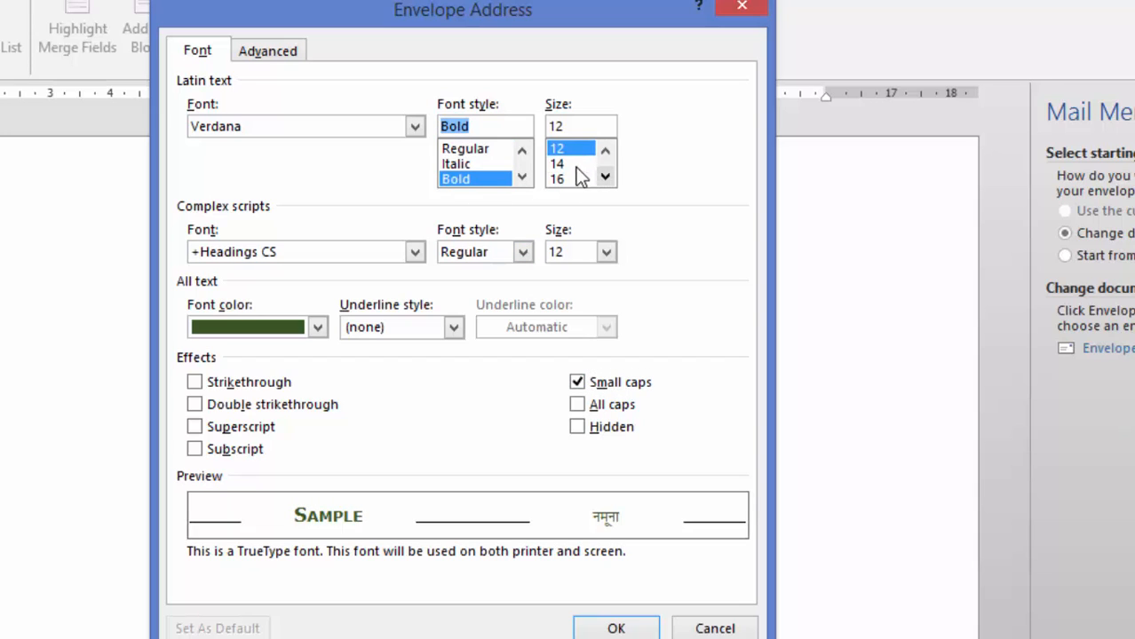
{"action": "left_click", "coordinate": [564, 164]}
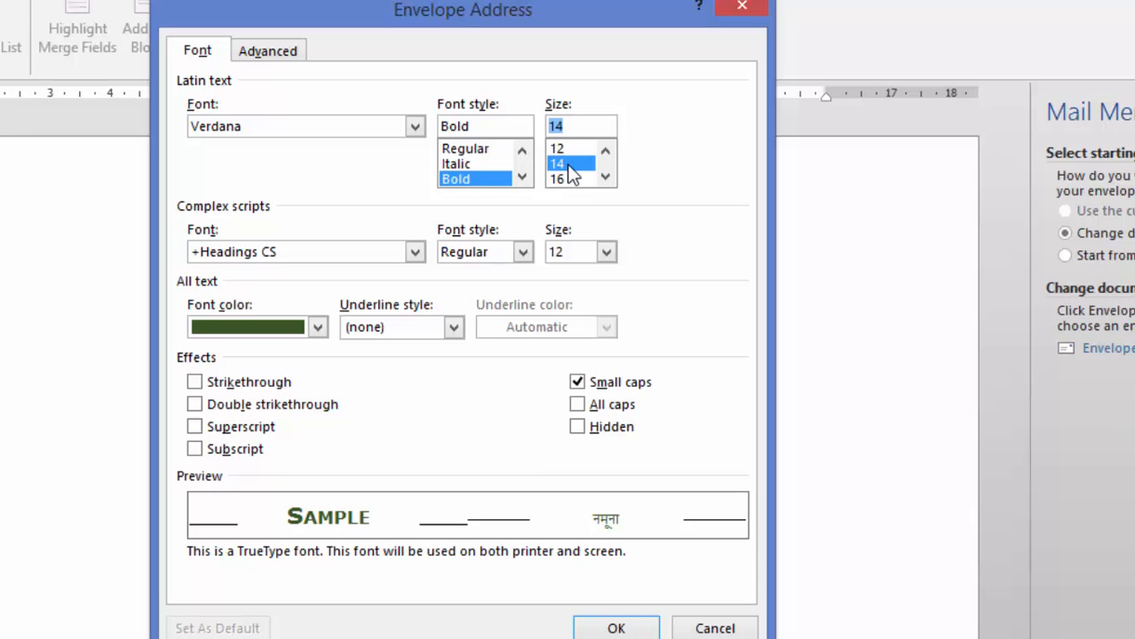
{"action": "left_click", "coordinate": [633, 627]}
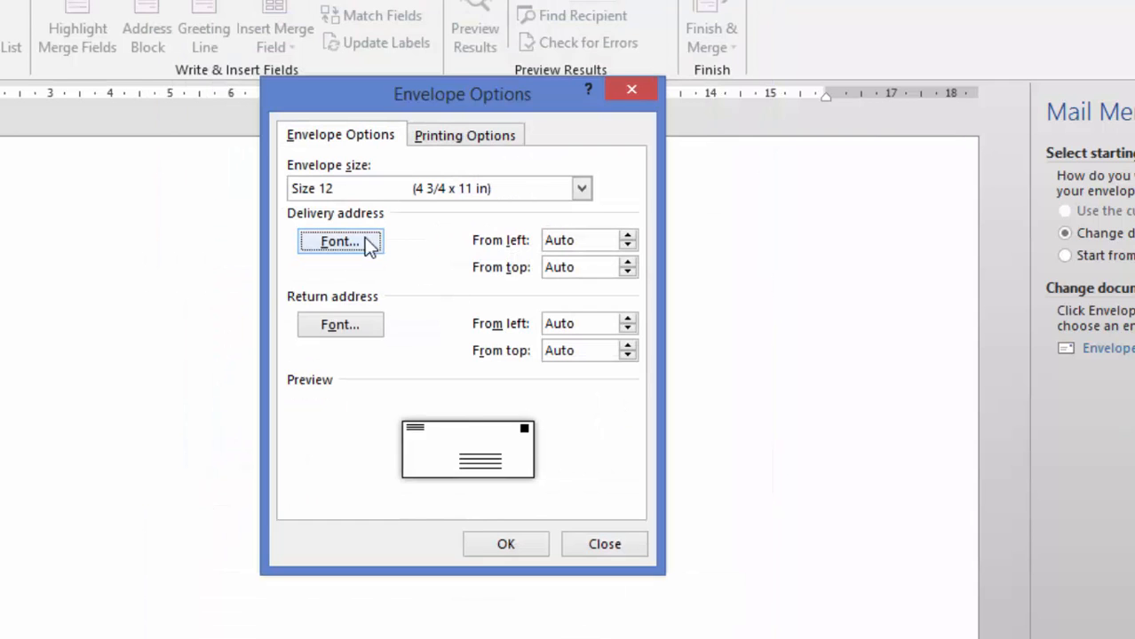
Set the return address font to Arial Black Bold 11 and apply the Envelope Options
{"action": "left_click", "coordinate": [340, 325]}
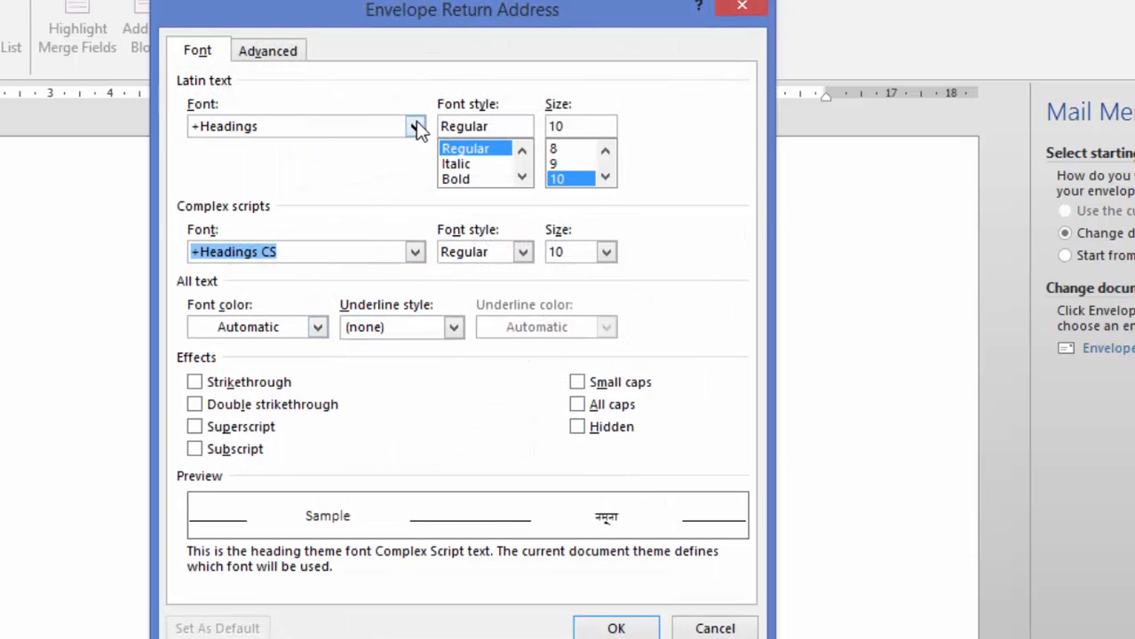
{"action": "left_click", "coordinate": [415, 126]}
{"action": "type", "text": "a"}
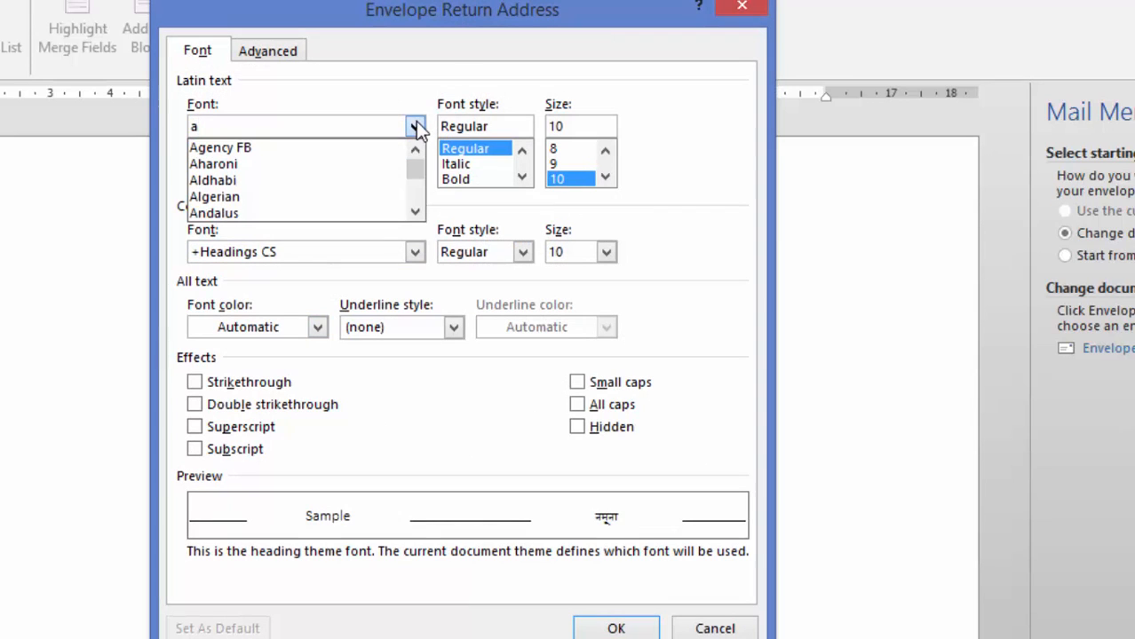
{"action": "left_click", "coordinate": [415, 212]}
{"action": "left_click", "coordinate": [415, 212]}
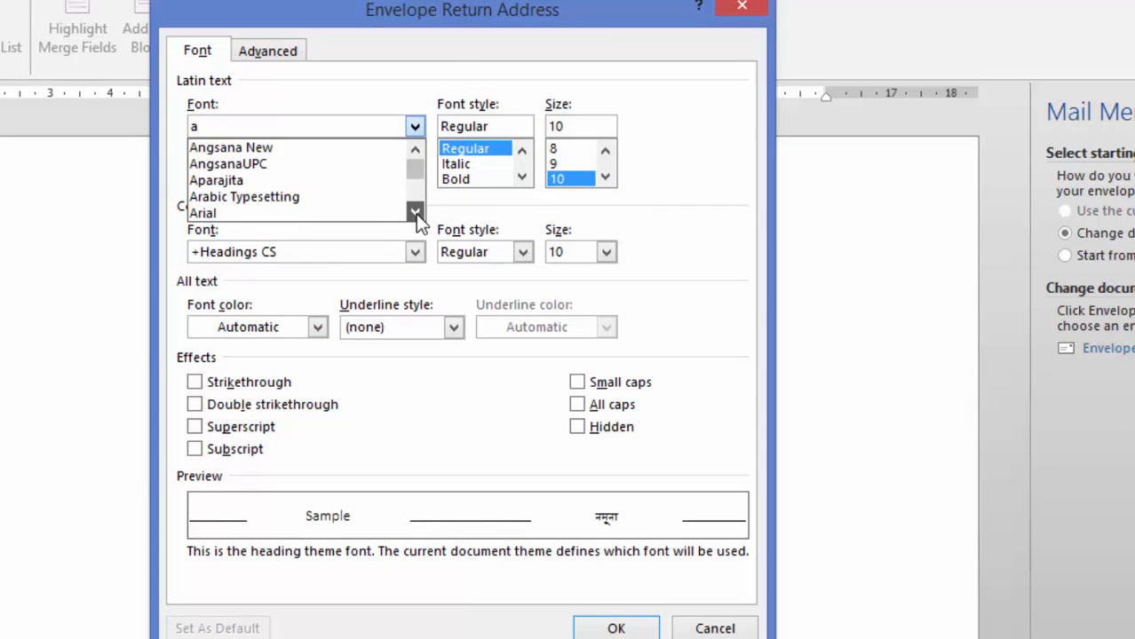
{"action": "left_click", "coordinate": [414, 213]}
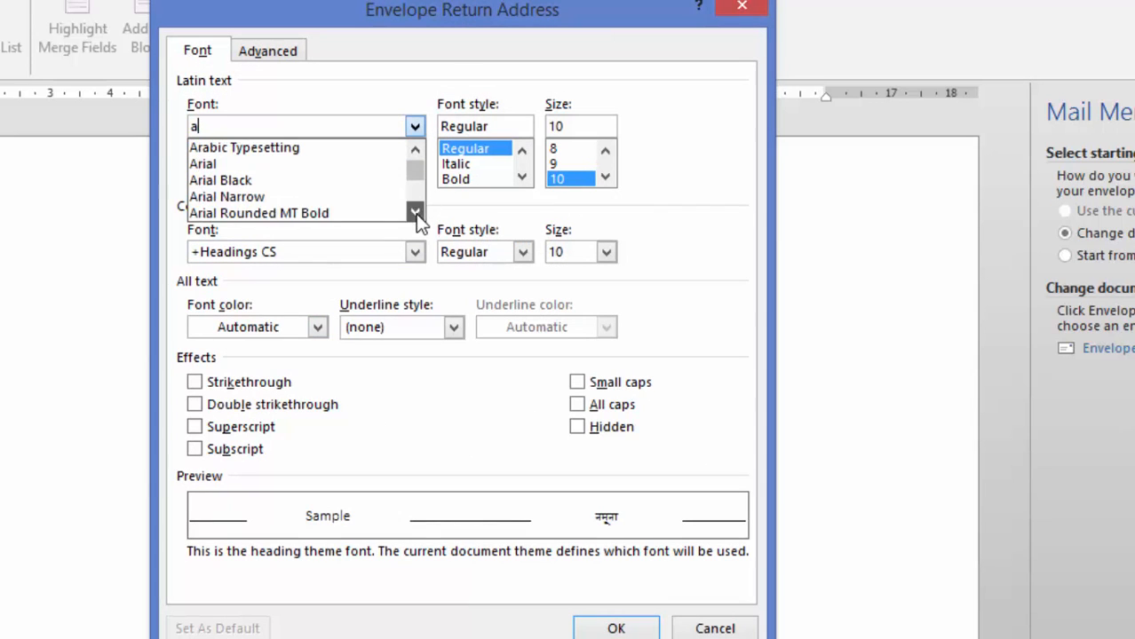
{"action": "left_click", "coordinate": [325, 180]}
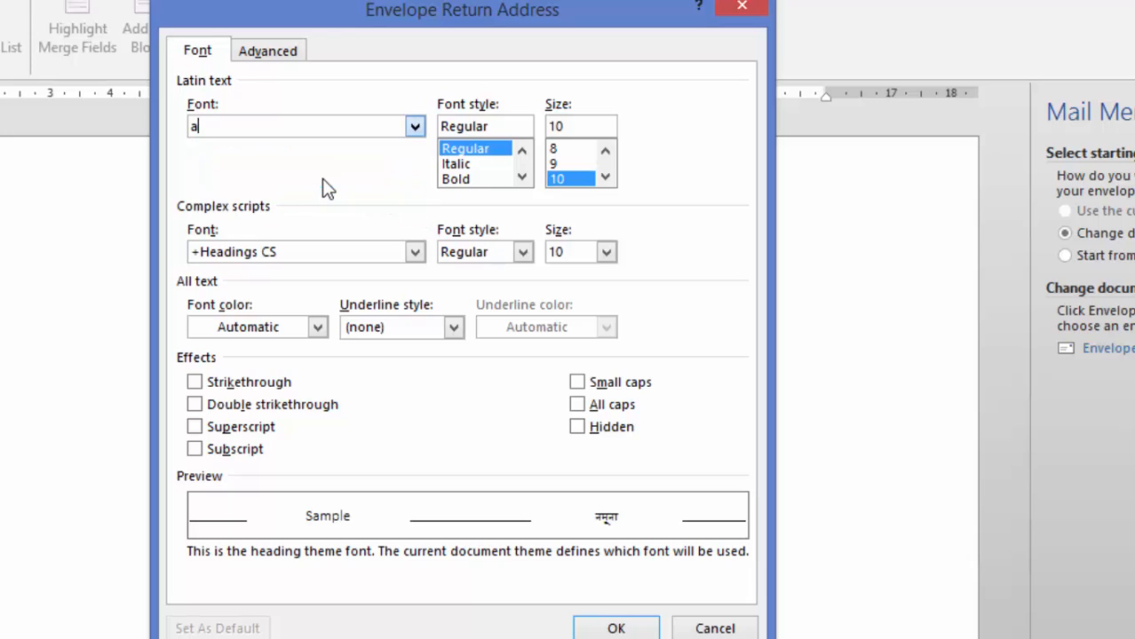
{"action": "left_click", "coordinate": [468, 179]}
{"action": "left_click", "coordinate": [605, 177]}
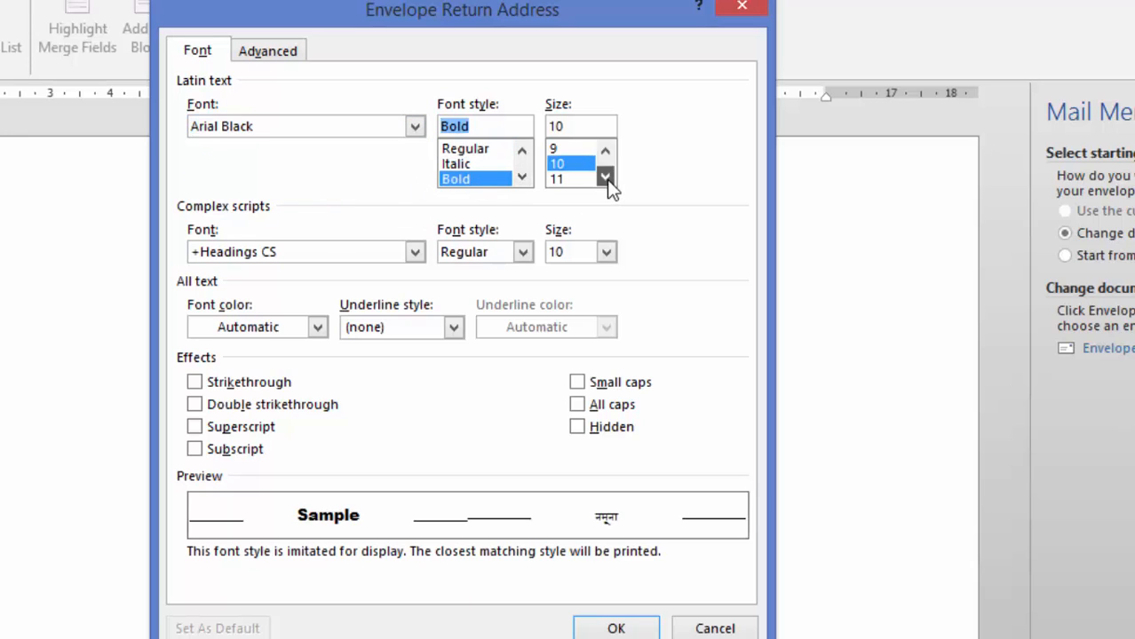
{"action": "left_click", "coordinate": [605, 177]}
{"action": "left_click", "coordinate": [566, 165]}
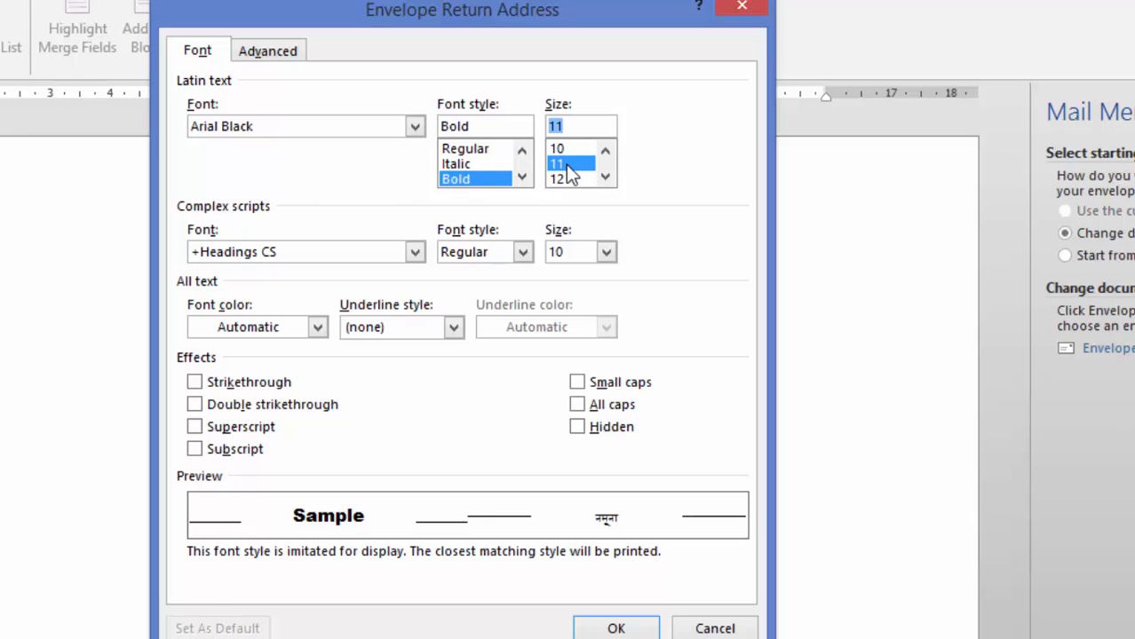
{"action": "left_click", "coordinate": [636, 632]}
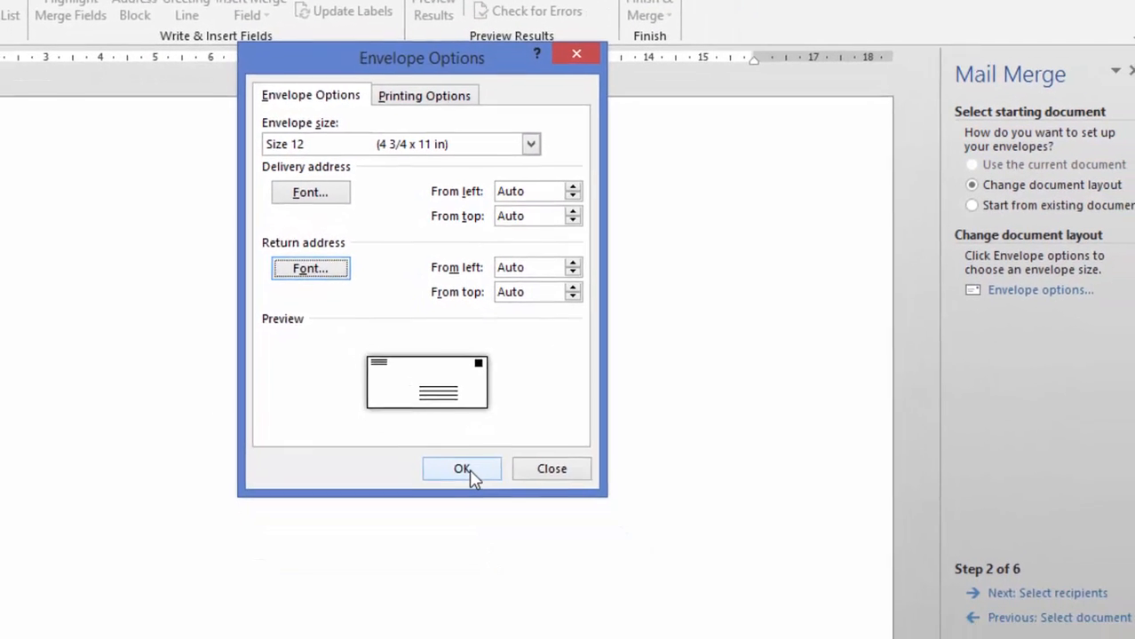
{"action": "left_click", "coordinate": [470, 471]}
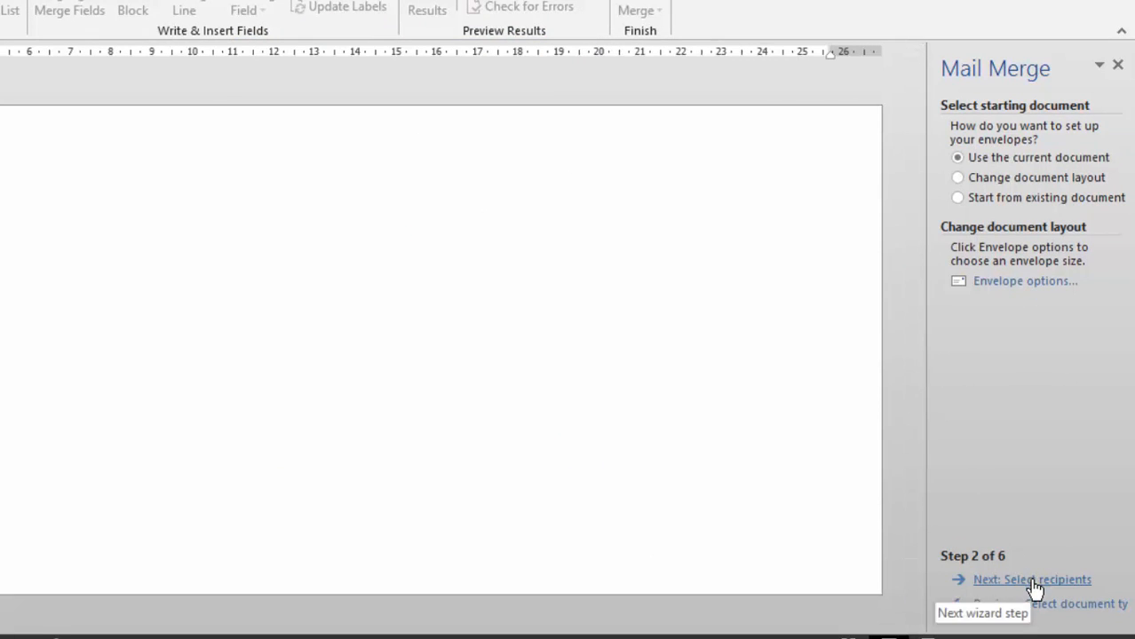
Advance the mail merge wizard to the Select recipients step
{"action": "left_click", "coordinate": [1035, 582]}
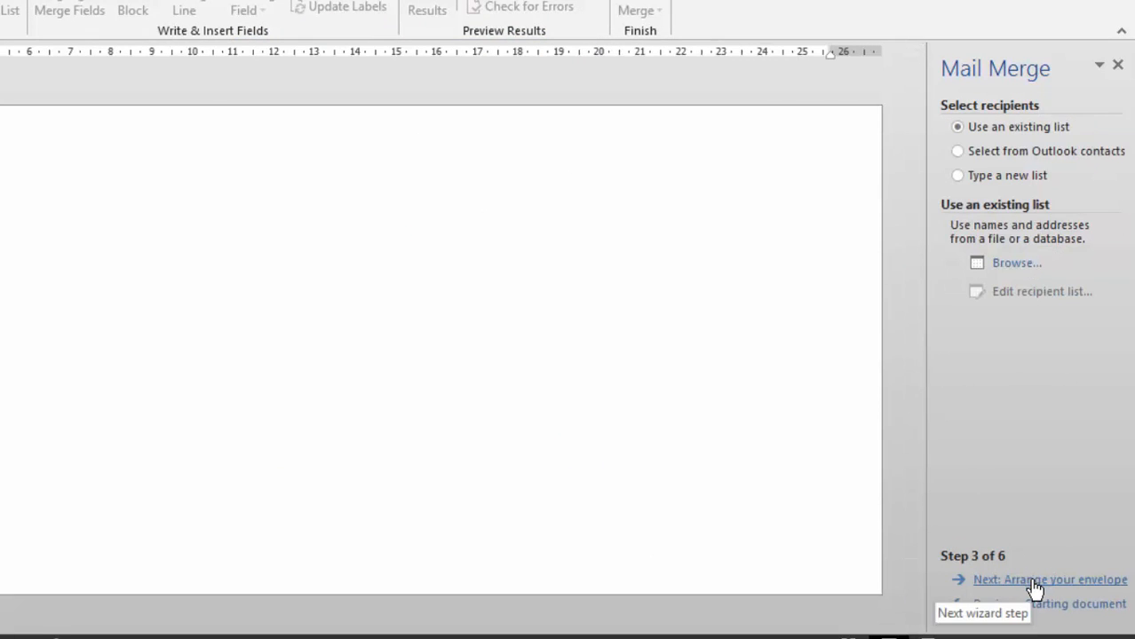
Use Sheet1$ of Sample Data.xlsx on the Desktop as the recipient list
{"action": "left_click", "coordinate": [1024, 264]}
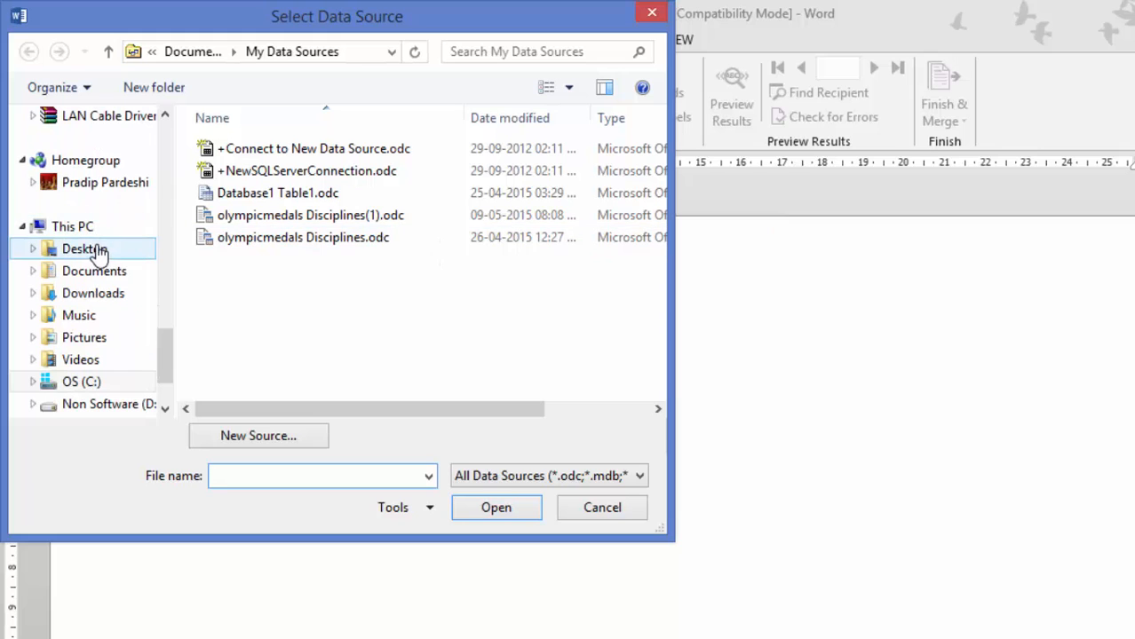
{"action": "left_click", "coordinate": [95, 254]}
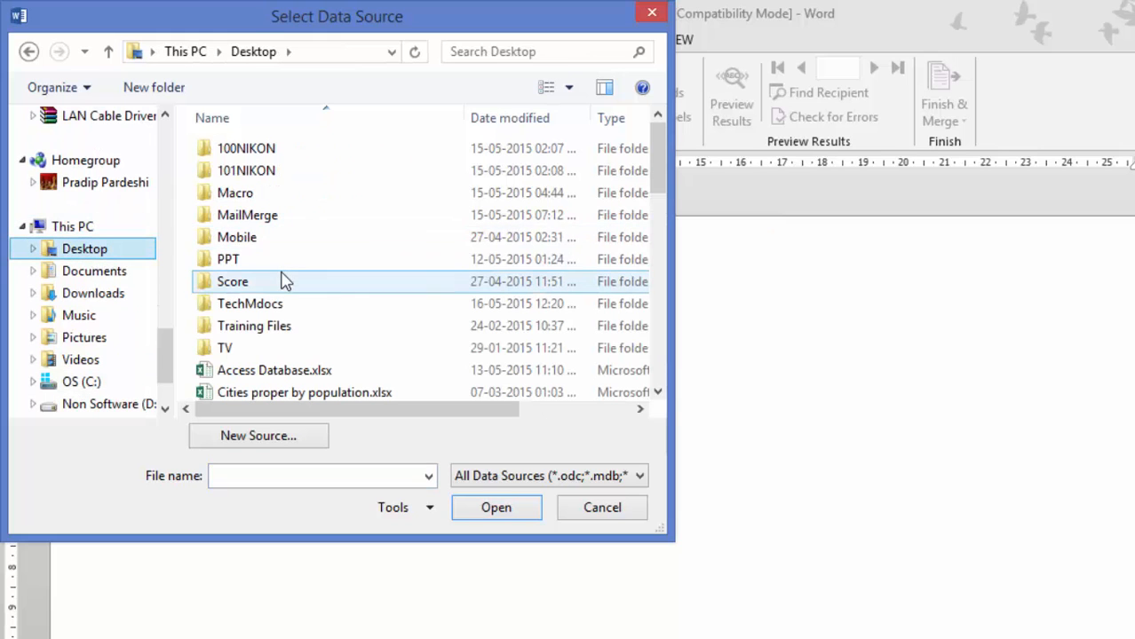
{"action": "scroll", "coordinate": [278, 281], "scroll_direction": "down", "scroll_amount": 5}
{"action": "left_click", "coordinate": [251, 233]}
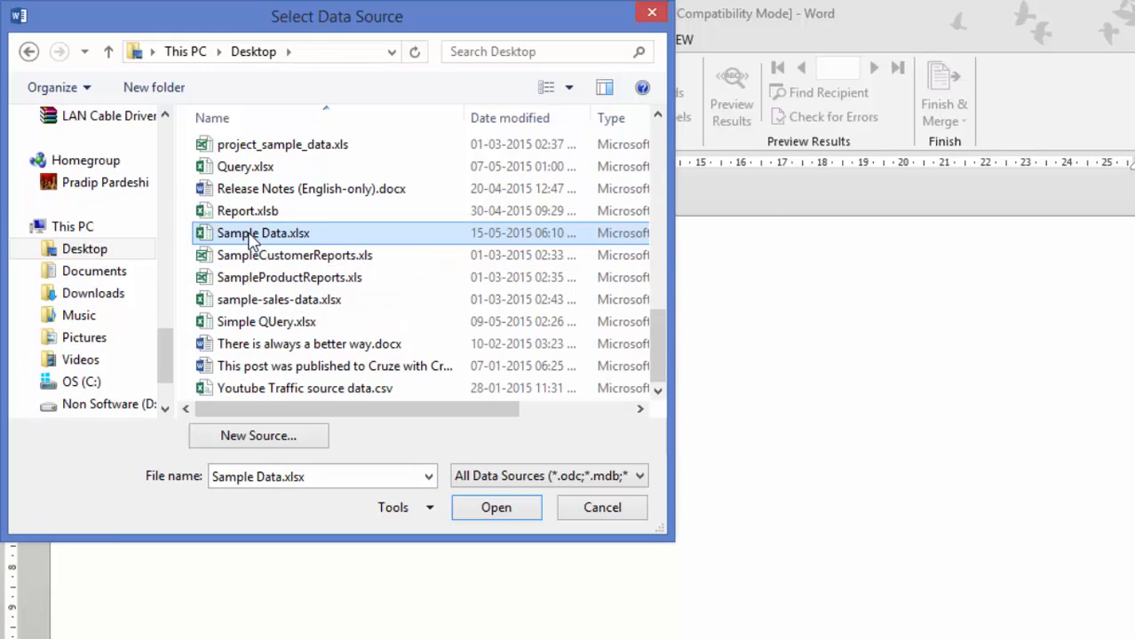
{"action": "double_click", "coordinate": [250, 236]}
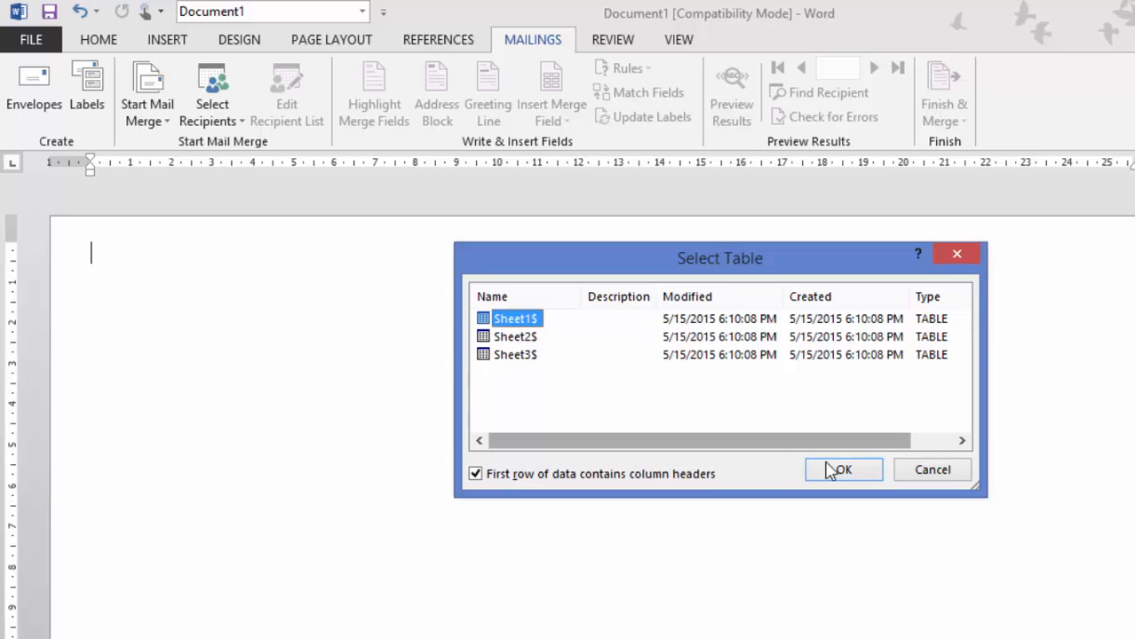
{"action": "left_click", "coordinate": [845, 472]}
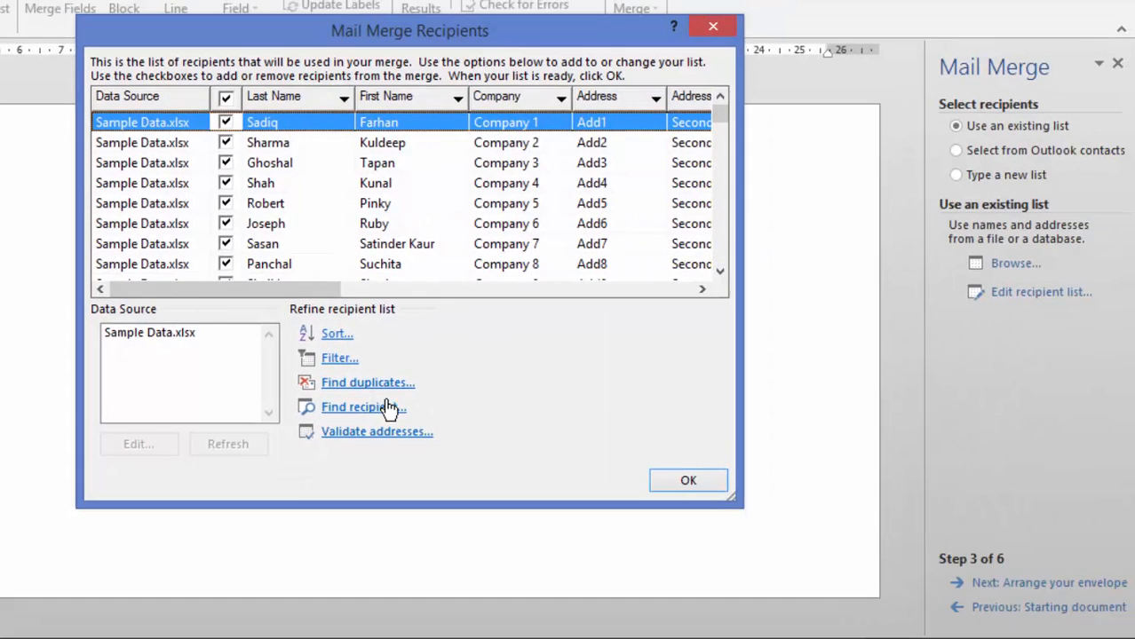
Accept the Sample Data.xlsx recipients and advance to the Arrange your envelope step
{"action": "left_click", "coordinate": [691, 484]}
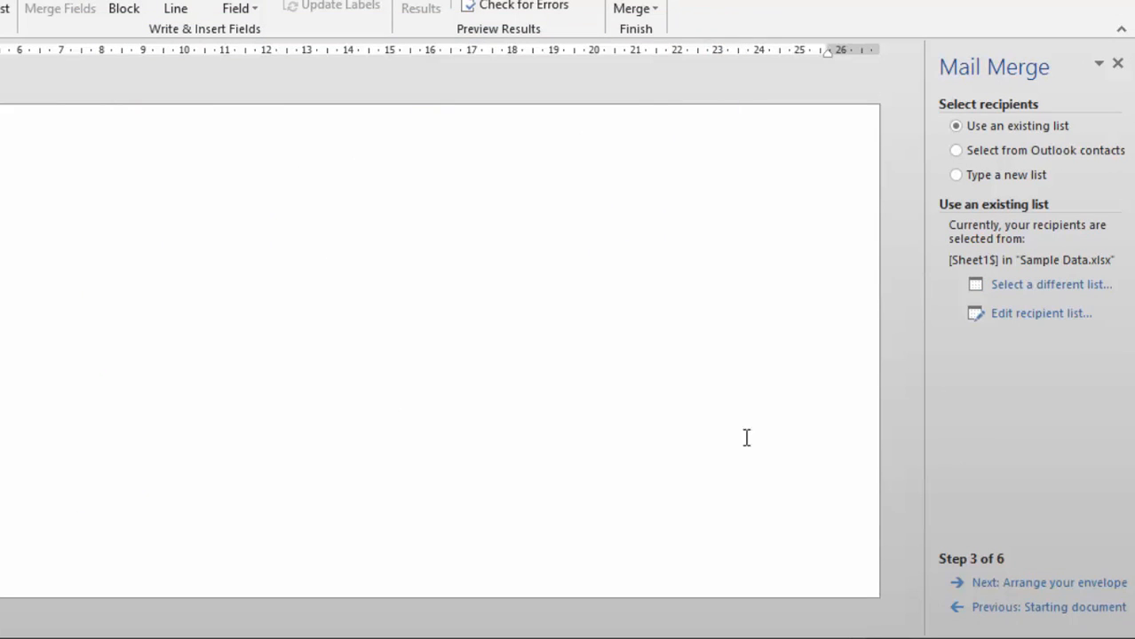
{"action": "left_click", "coordinate": [1044, 588]}
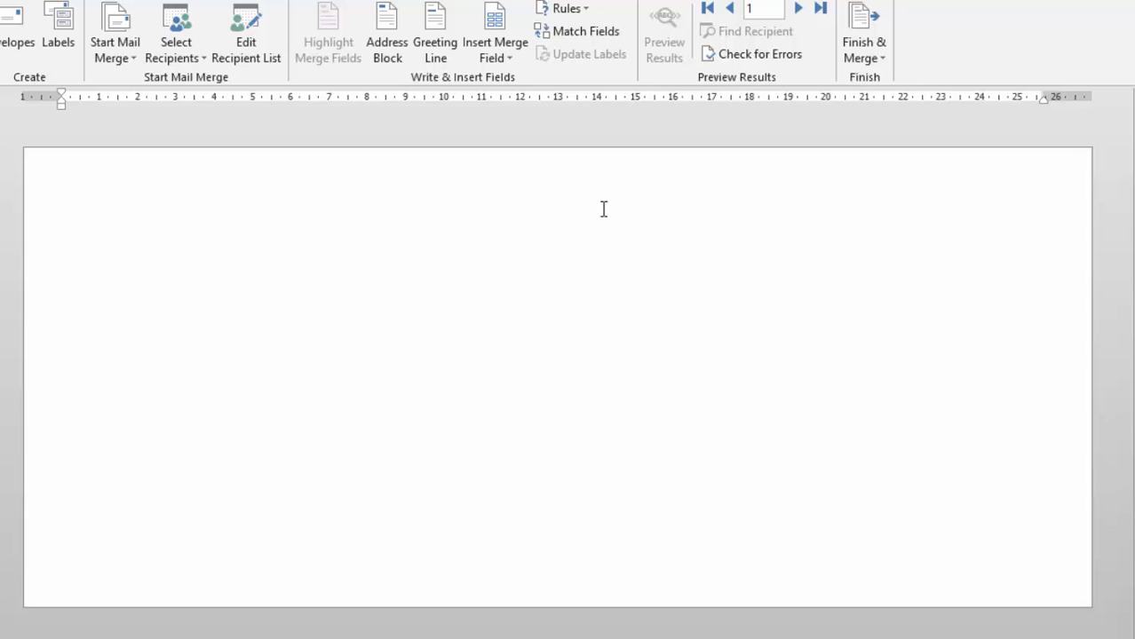
Type the return address: 'From:', then the sender's name and address lines ending with India
{"action": "type", "text": "rom:"}
{"action": "key", "text": "Return"}
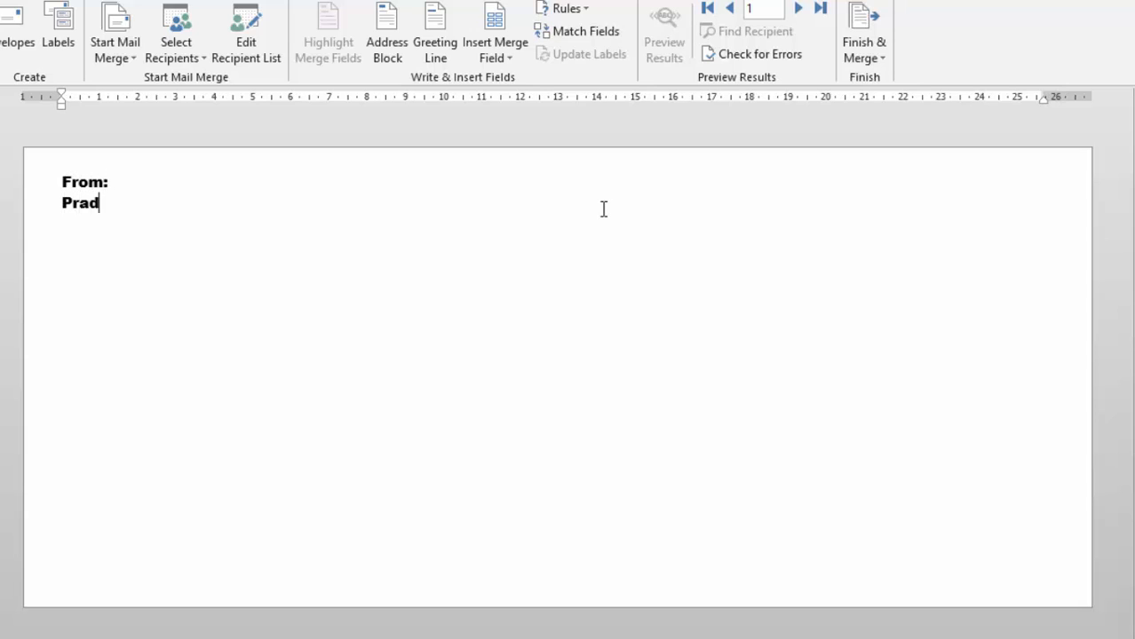
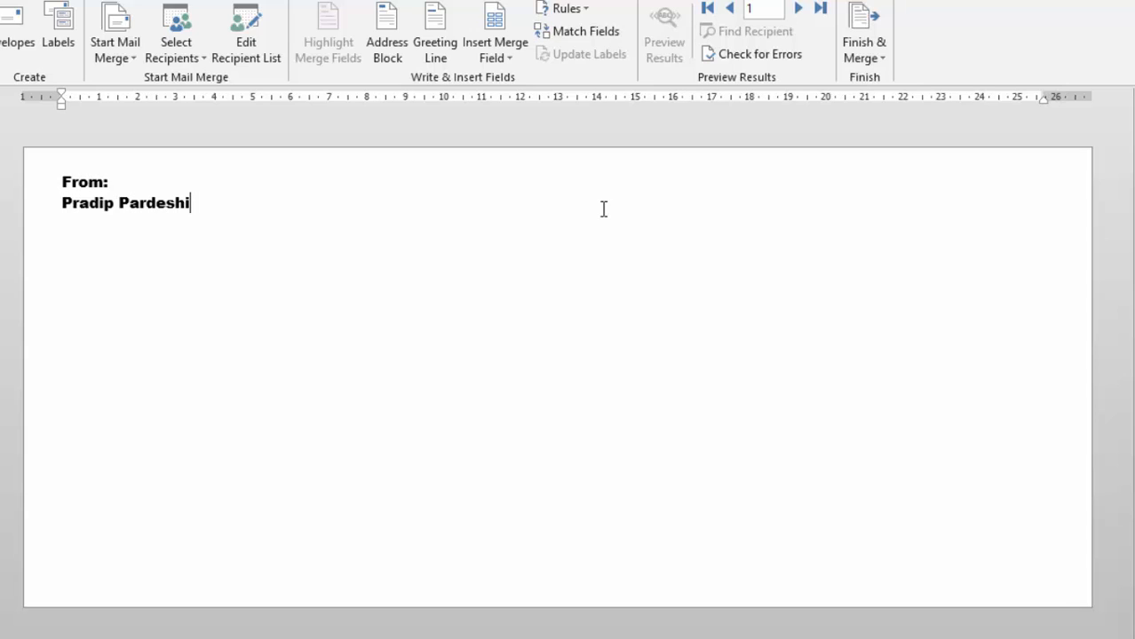
{"action": "type", "text": "A-203, B"}
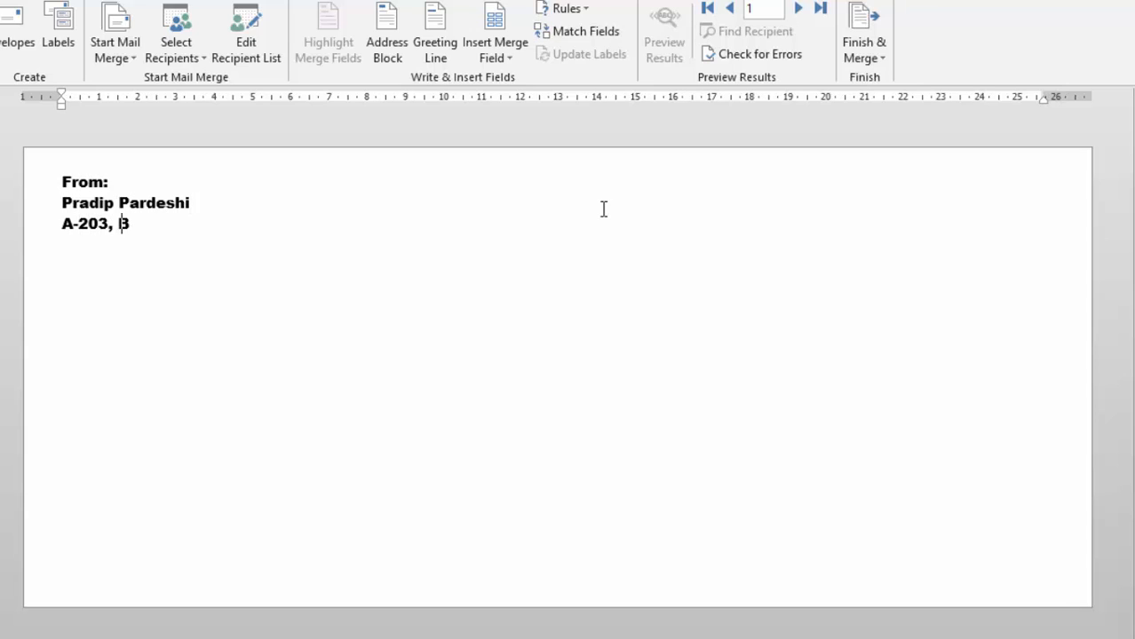
{"action": "type", "text": "ldgn"}
{"action": "key", "text": "BackSpace"}
{"action": "type", "text": "name,"}
{"action": "key", "text": "Return"}
{"action": "type", "text": "S"}
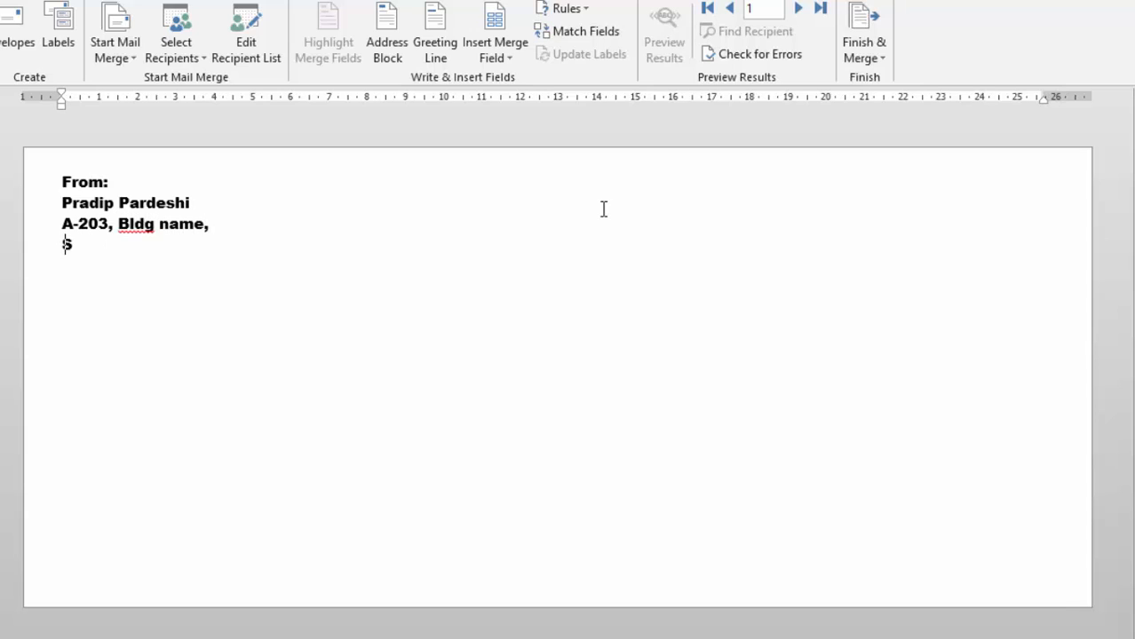
{"action": "type", "text": "treet name,"}
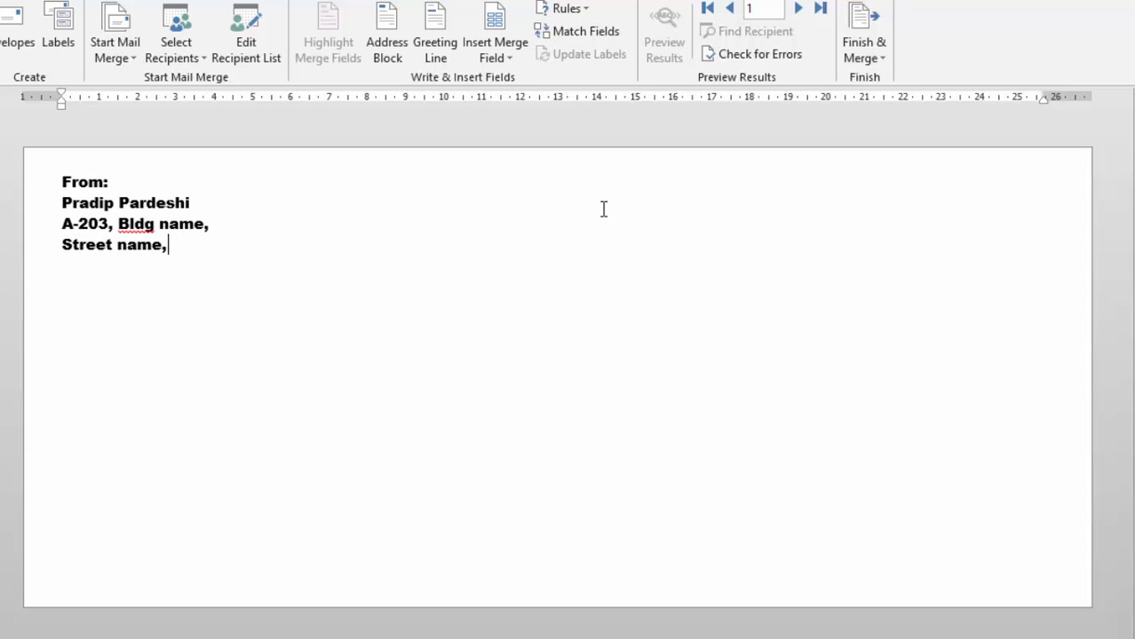
{"action": "type", "text": " Area City"}
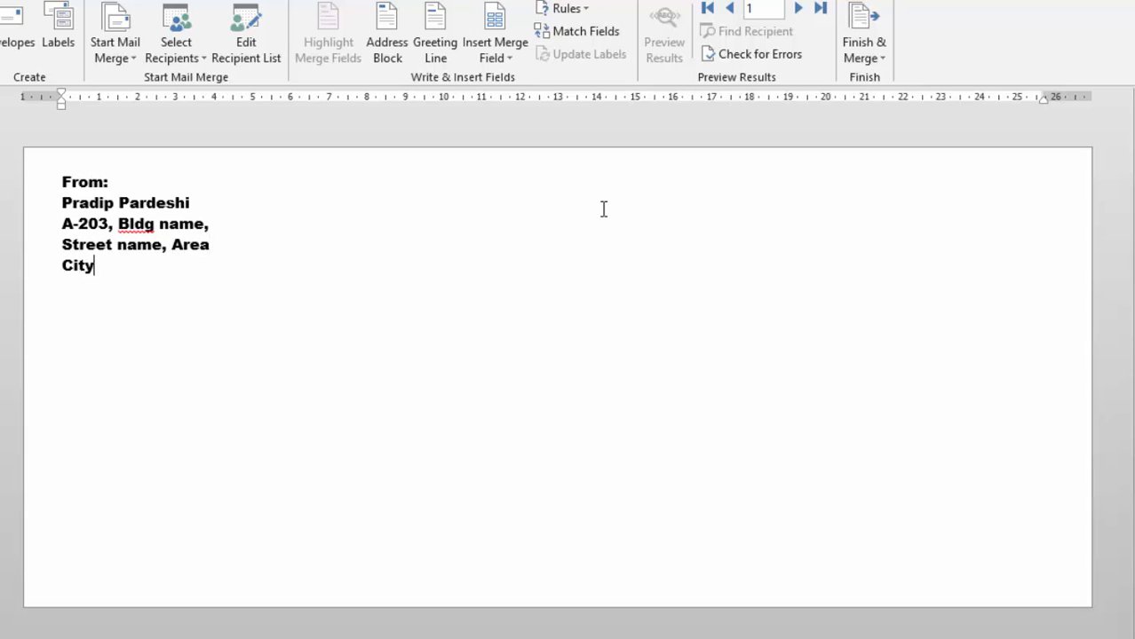
{"action": "type", "text": ", Pin, "}
{"action": "type", "text": "State "}
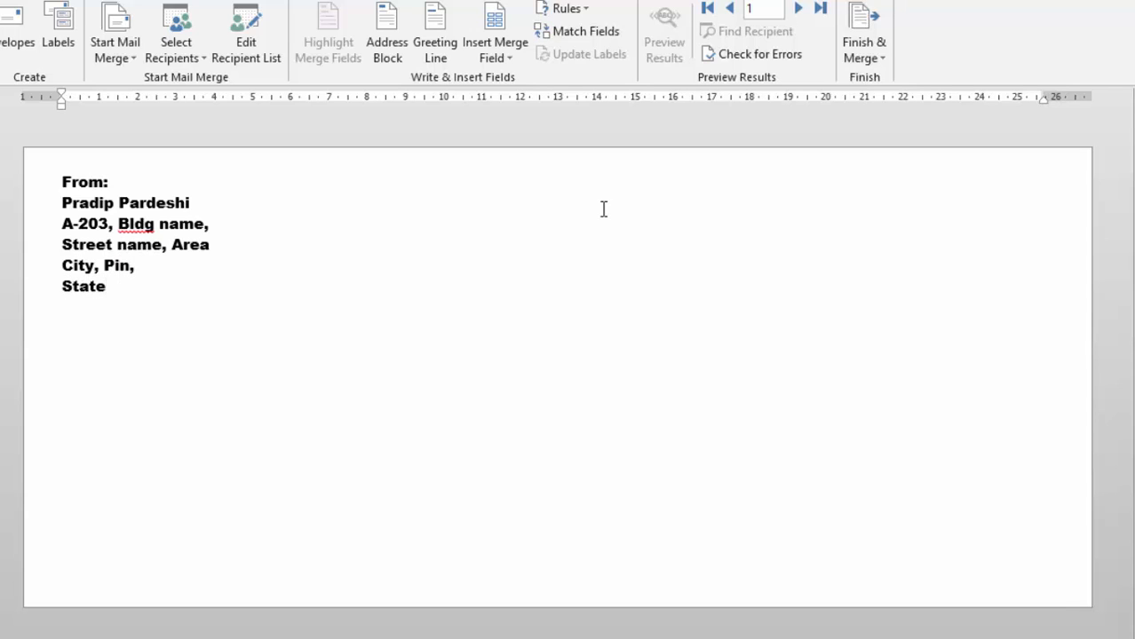
{"action": "type", "text": "India"}
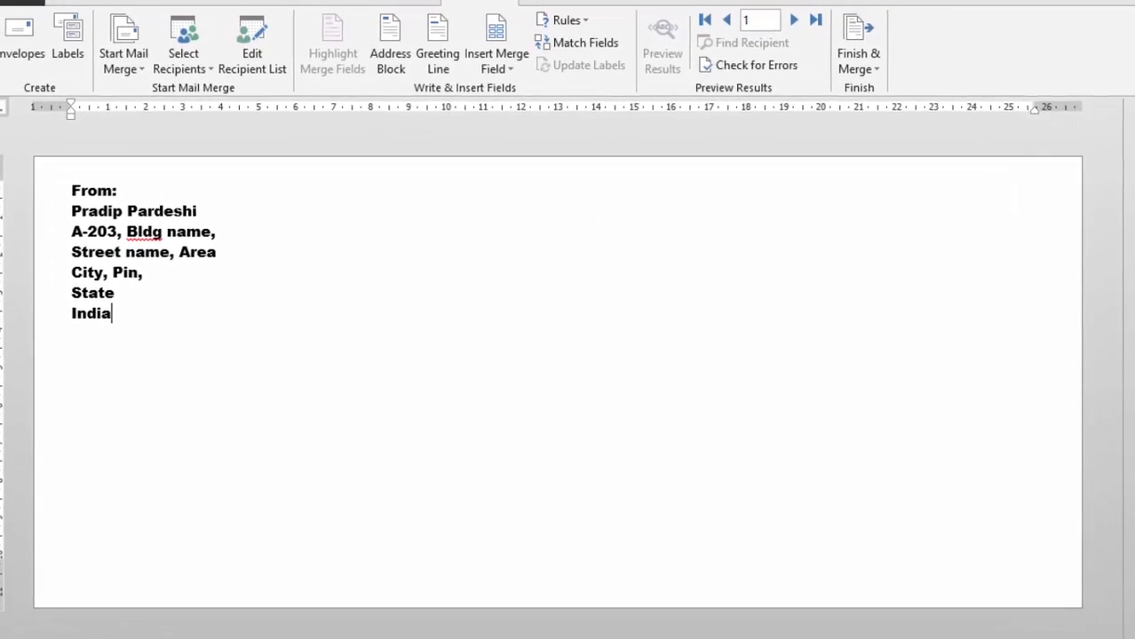
Insert the First_Name and Last_Name merge fields in the delivery address box
{"action": "left_click", "coordinate": [544, 442]}
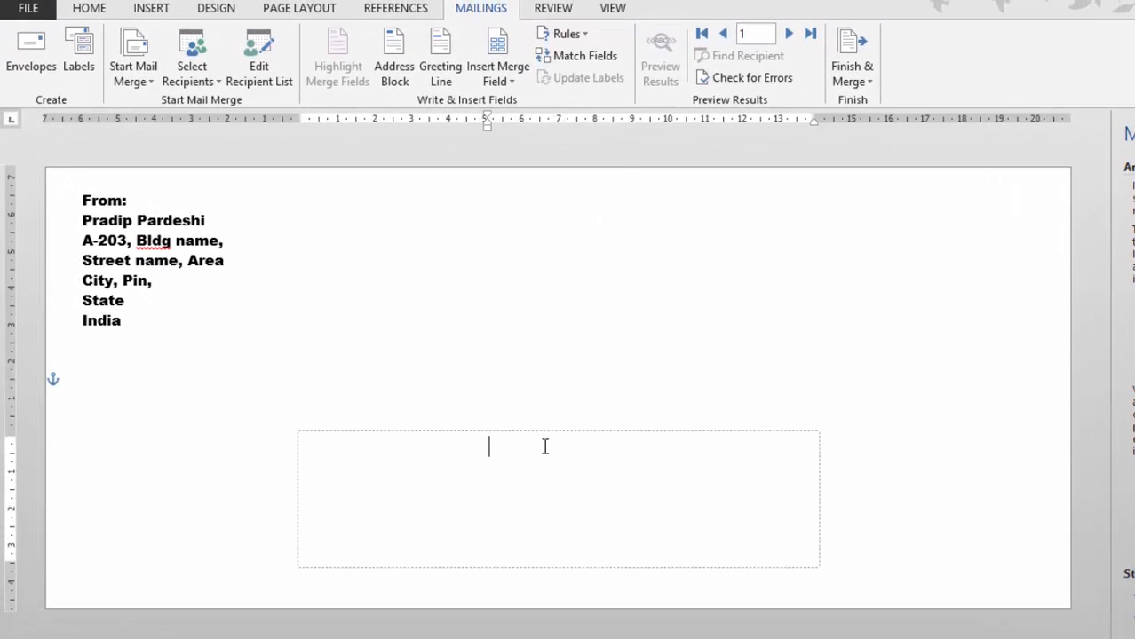
{"action": "left_click", "coordinate": [509, 82]}
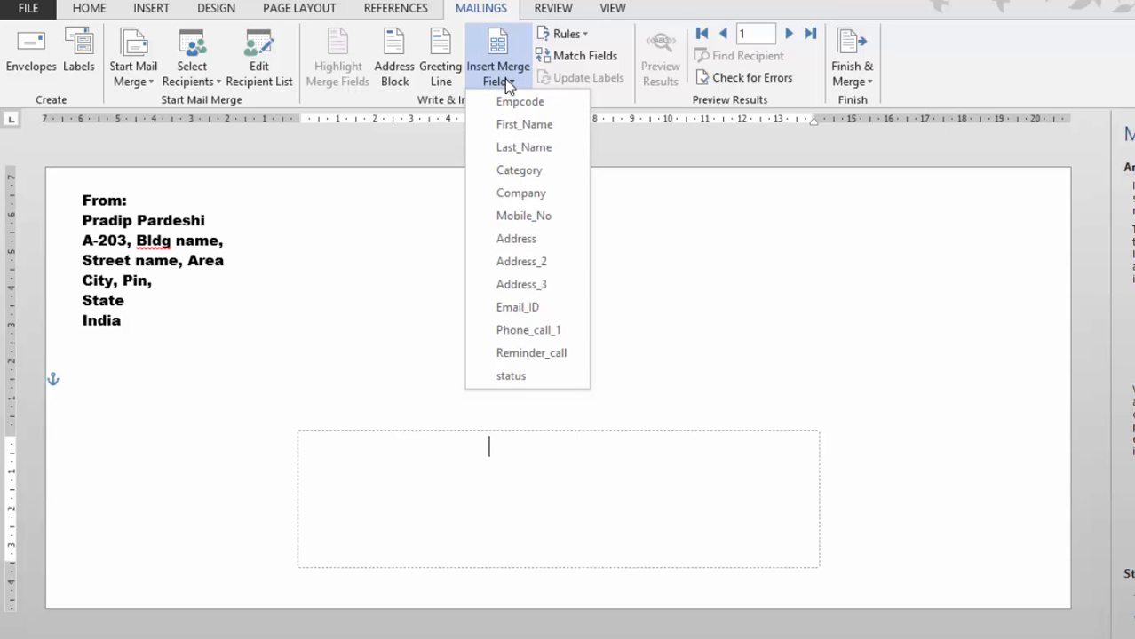
{"action": "left_click", "coordinate": [515, 126]}
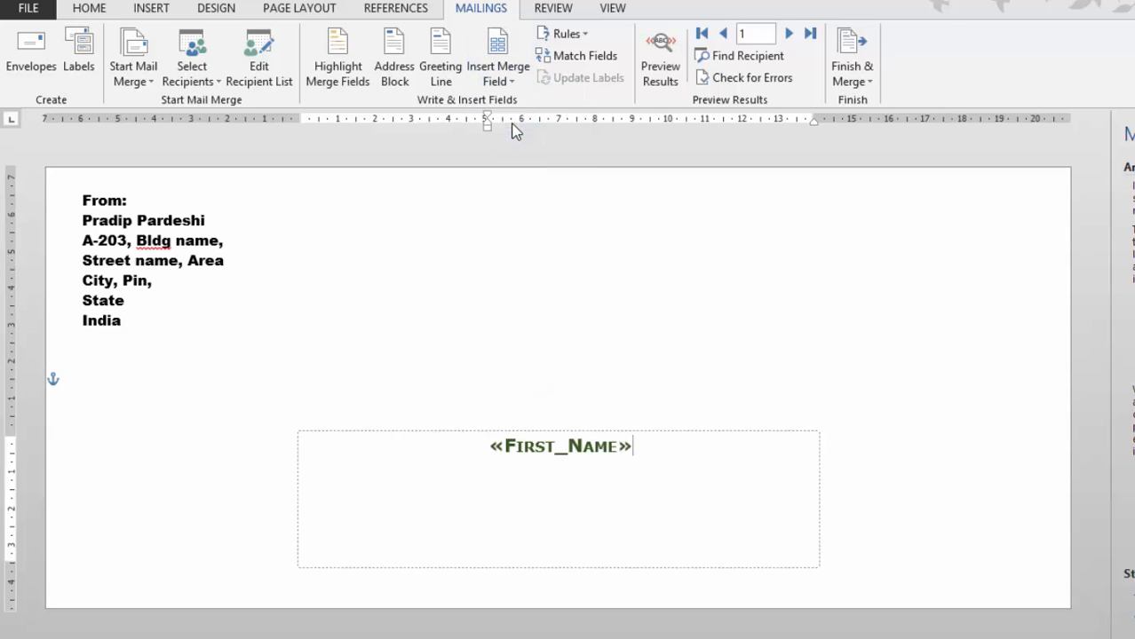
{"action": "left_click", "coordinate": [523, 80]}
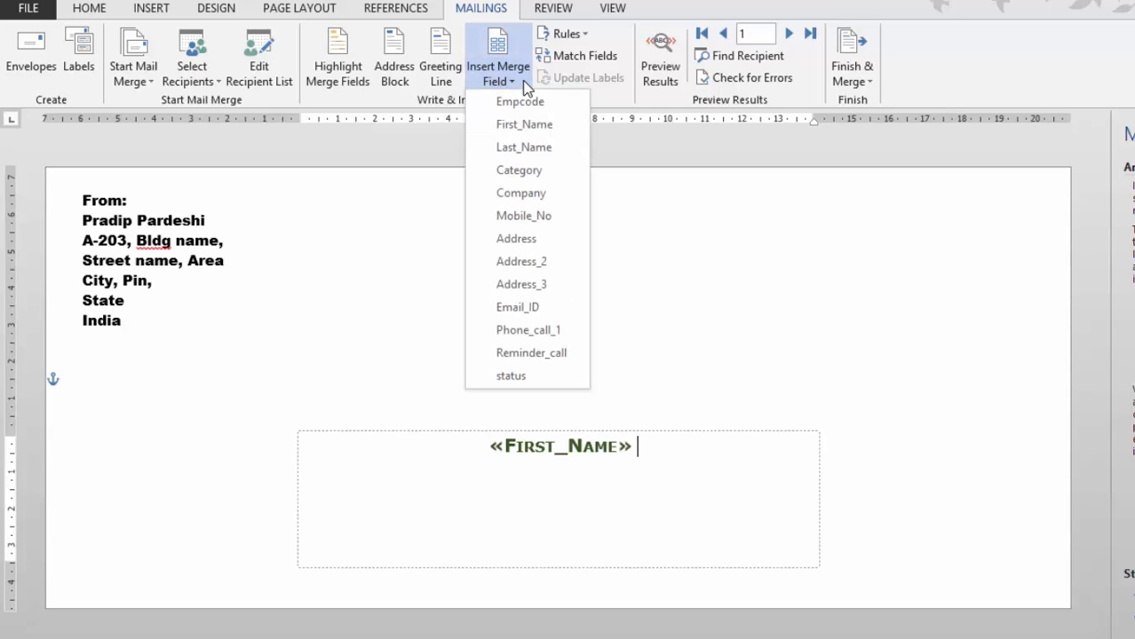
{"action": "left_click", "coordinate": [524, 146]}
Add the Address, Address_2, Address_3 and Mobile_No merge fields on separate lines below
{"action": "key", "text": "Return"}
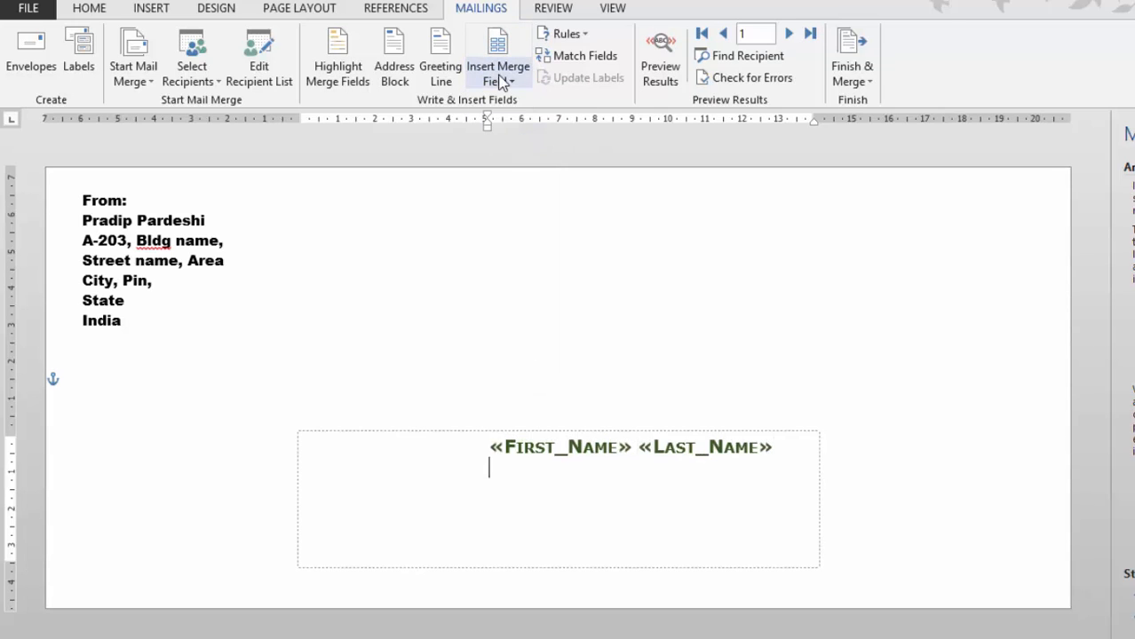
{"action": "left_click", "coordinate": [504, 82]}
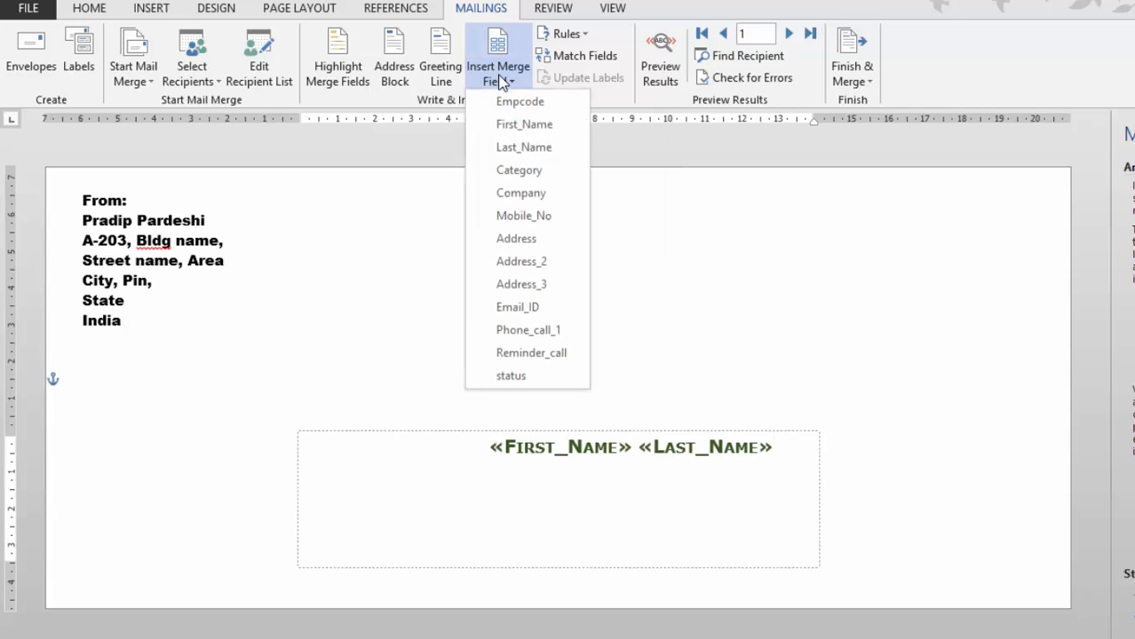
{"action": "left_click", "coordinate": [529, 245]}
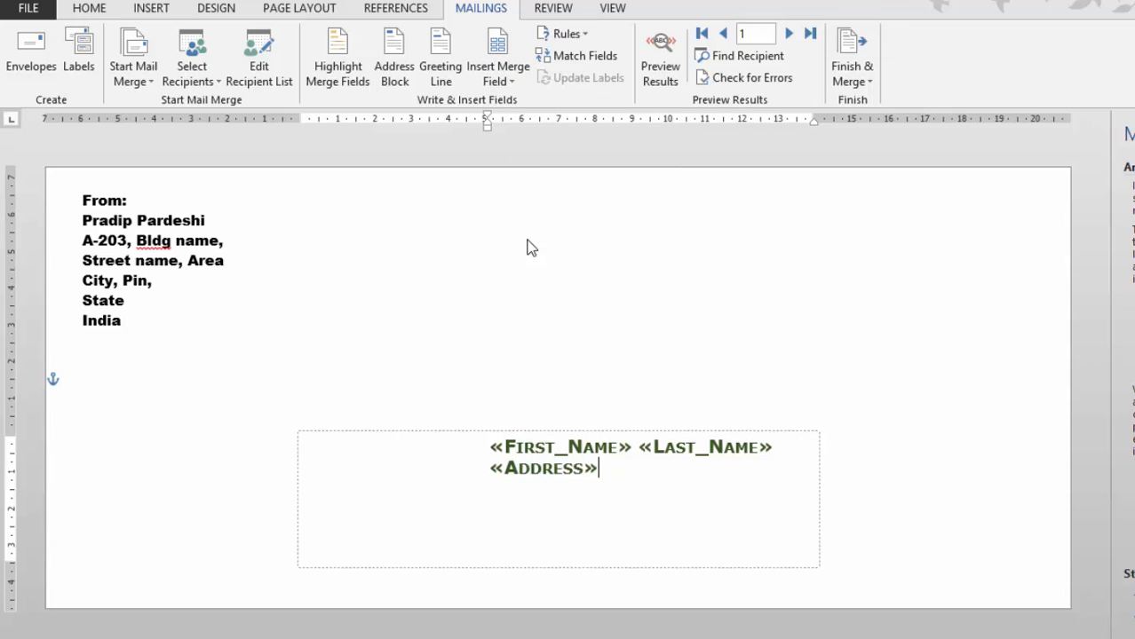
{"action": "key", "text": "Return"}
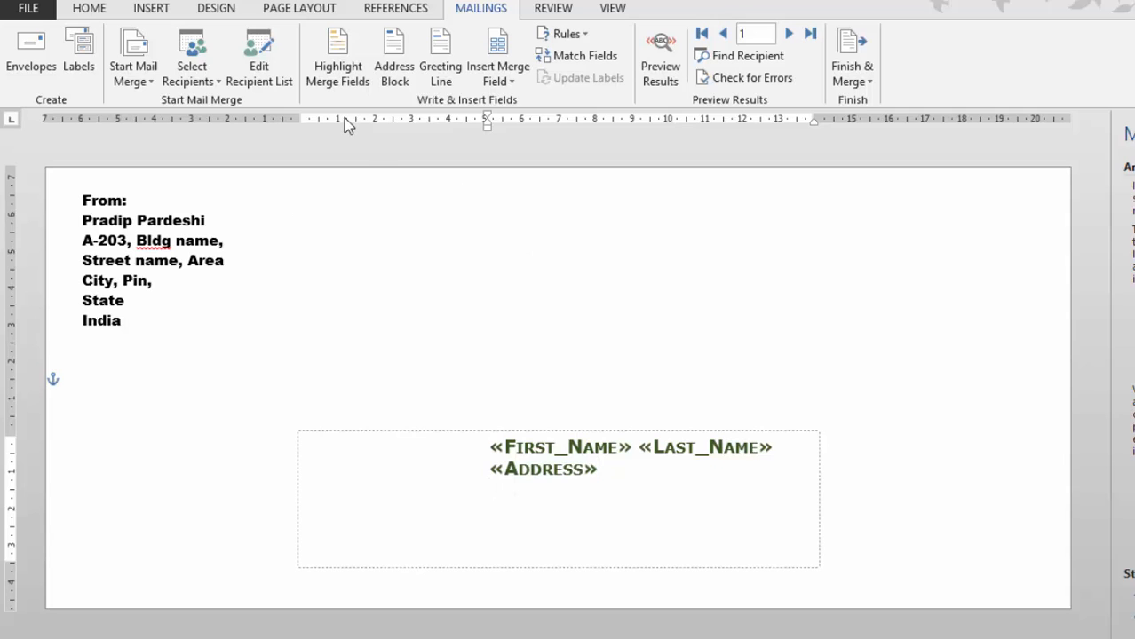
{"action": "left_click", "coordinate": [495, 81]}
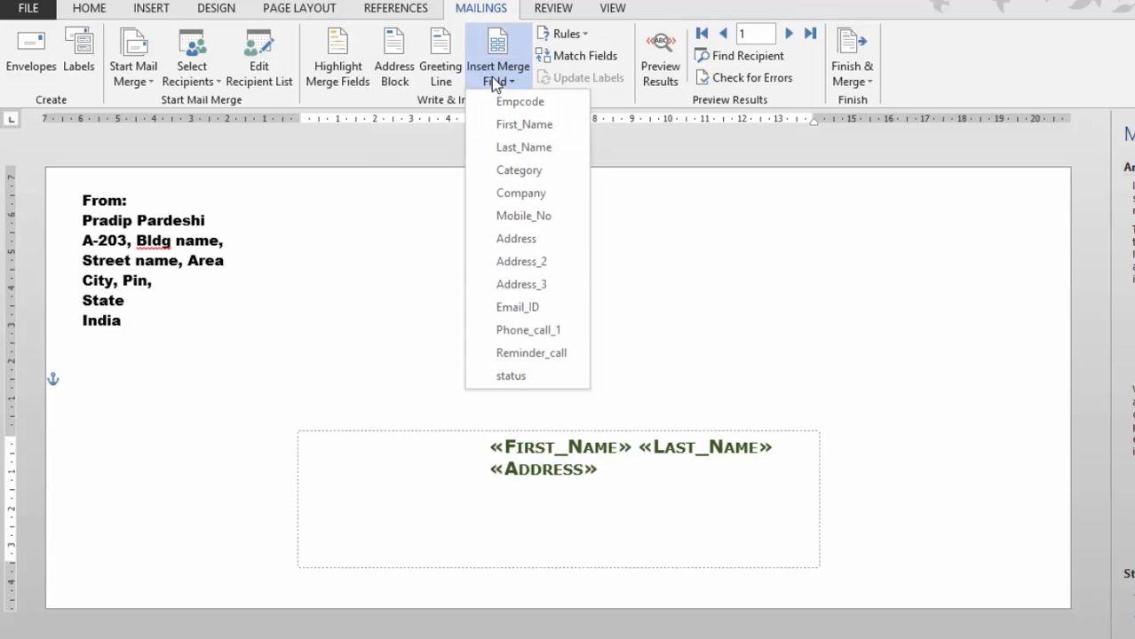
{"action": "left_click", "coordinate": [529, 262]}
{"action": "key", "text": "Return"}
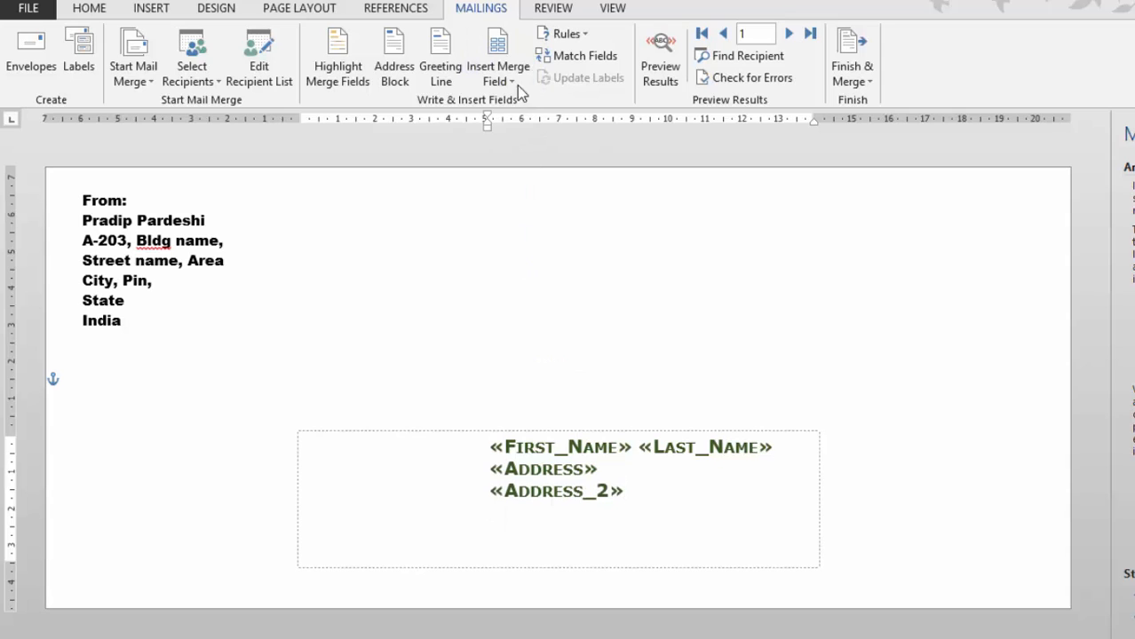
{"action": "left_click", "coordinate": [499, 78]}
{"action": "left_click", "coordinate": [529, 283]}
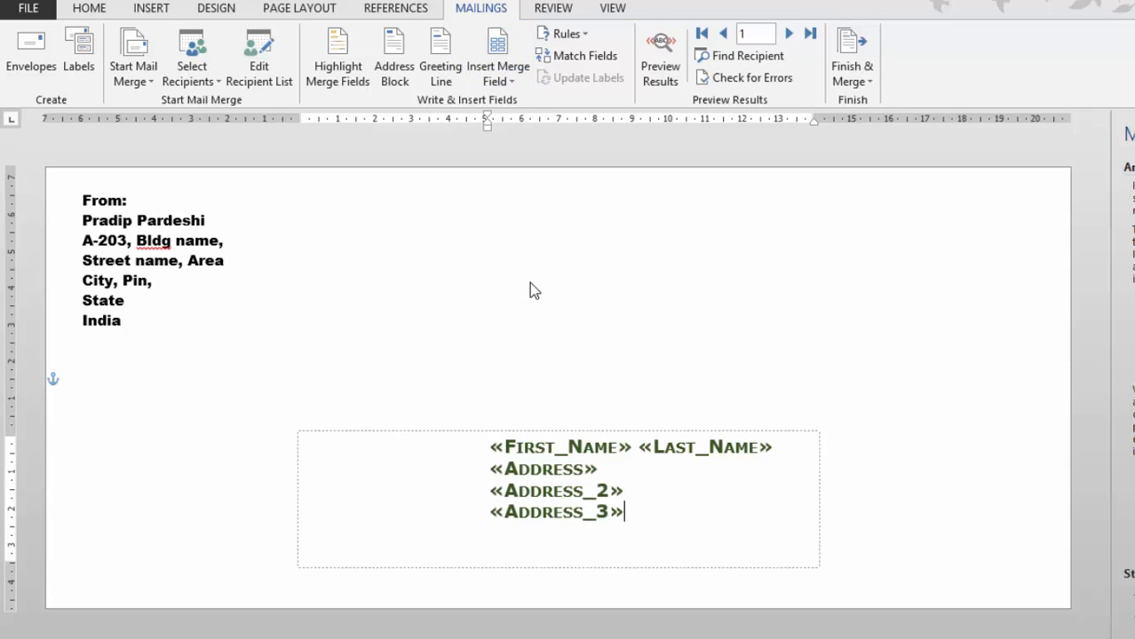
{"action": "key", "text": "Return"}
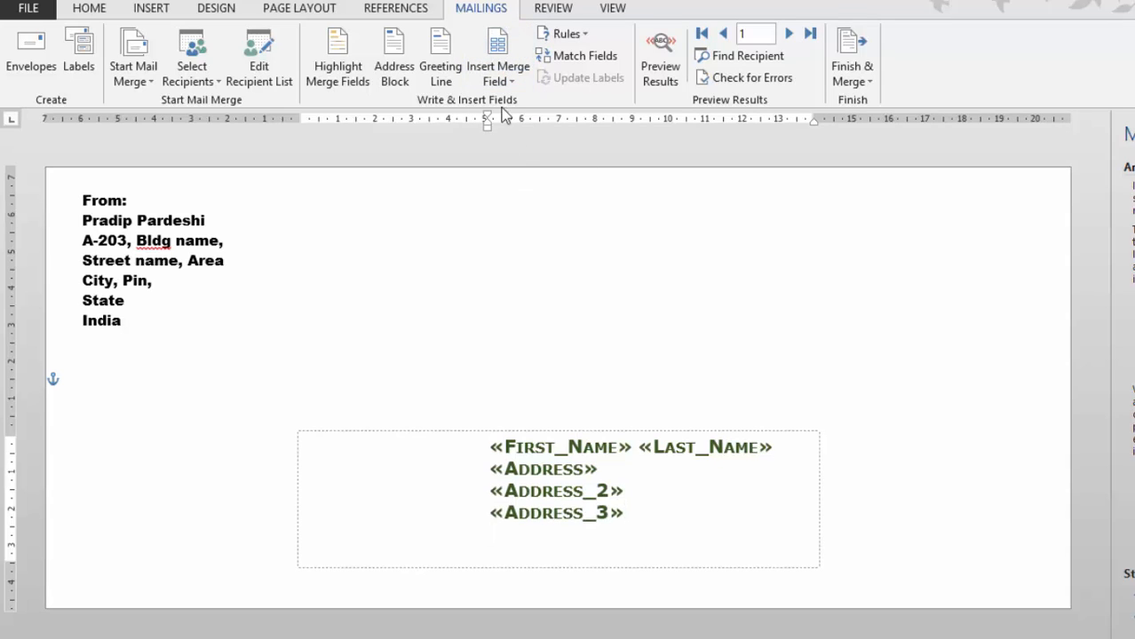
{"action": "left_click", "coordinate": [499, 78]}
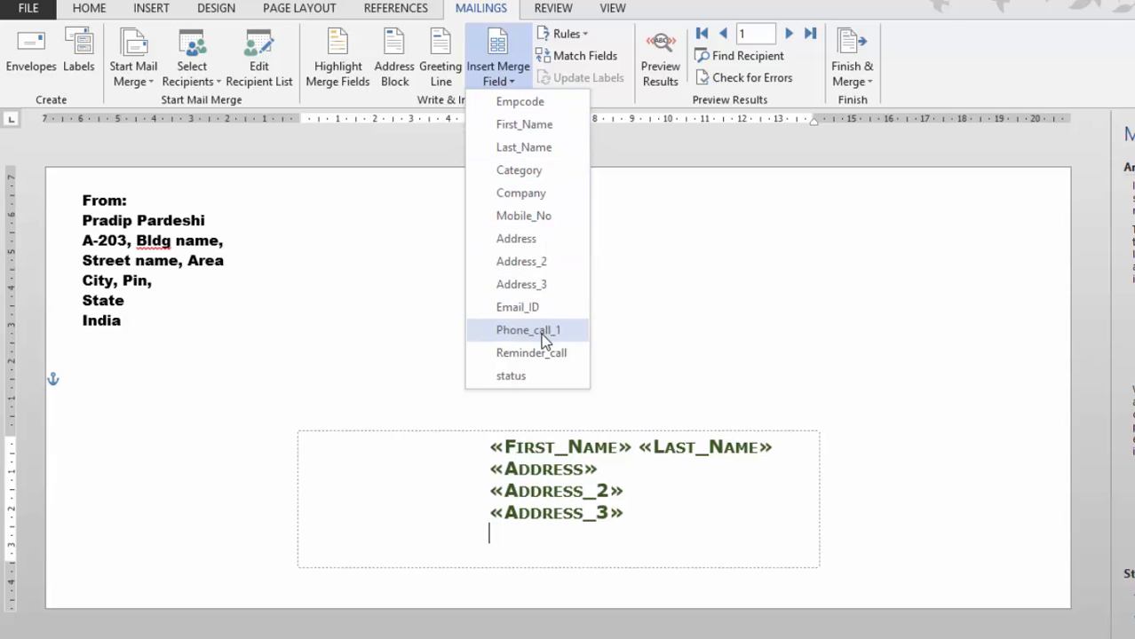
{"action": "left_click", "coordinate": [537, 219]}
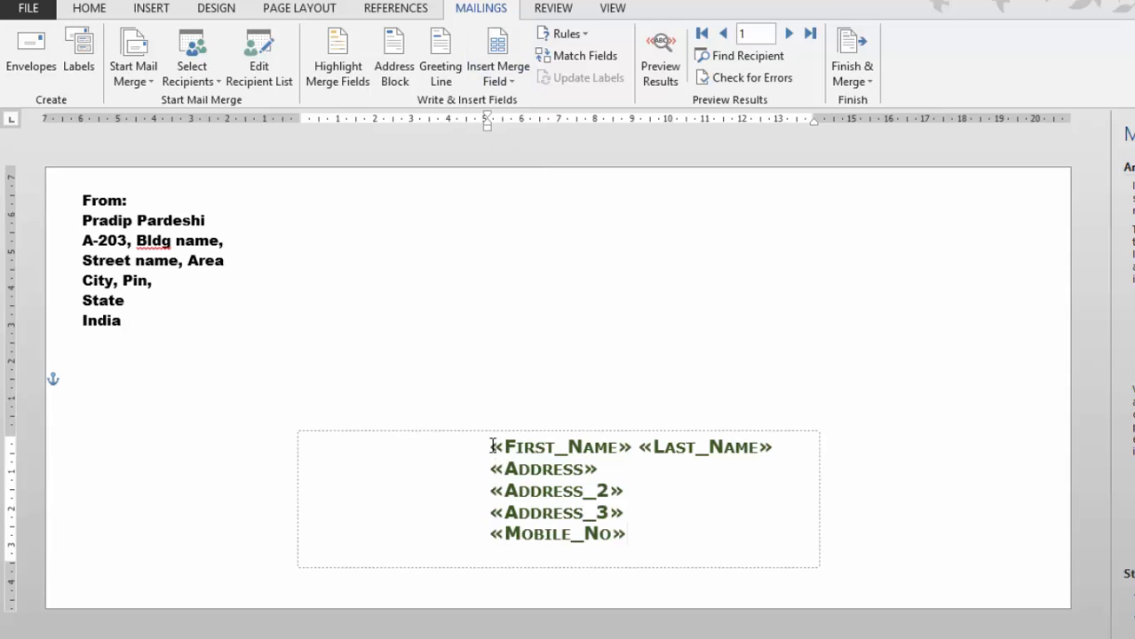
Shift the left indent of the selected delivery-address merge-field lines slightly right on the ruler
{"action": "left_click_drag", "start_coordinate": [491, 445], "coordinate": [722, 556]}
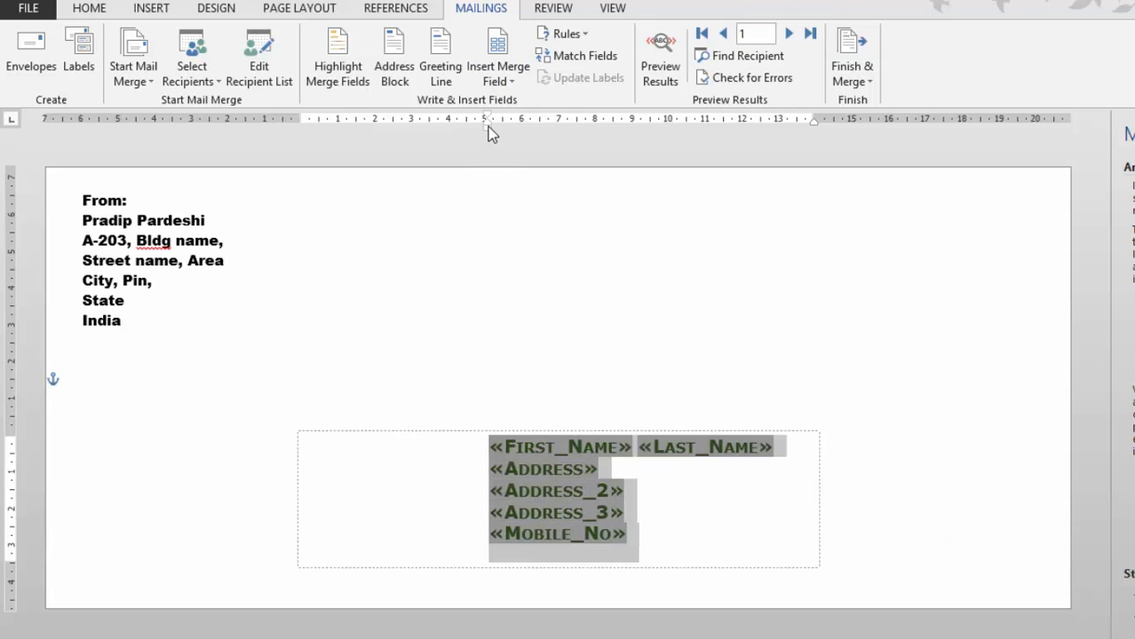
{"action": "mouse_move", "coordinate": [487, 126]}
{"action": "left_mouse_down"}
{"action": "mouse_move", "coordinate": [455, 126]}
{"action": "mouse_move", "coordinate": [509, 128]}
{"action": "mouse_move", "coordinate": [497, 130]}
{"action": "left_mouse_up"}
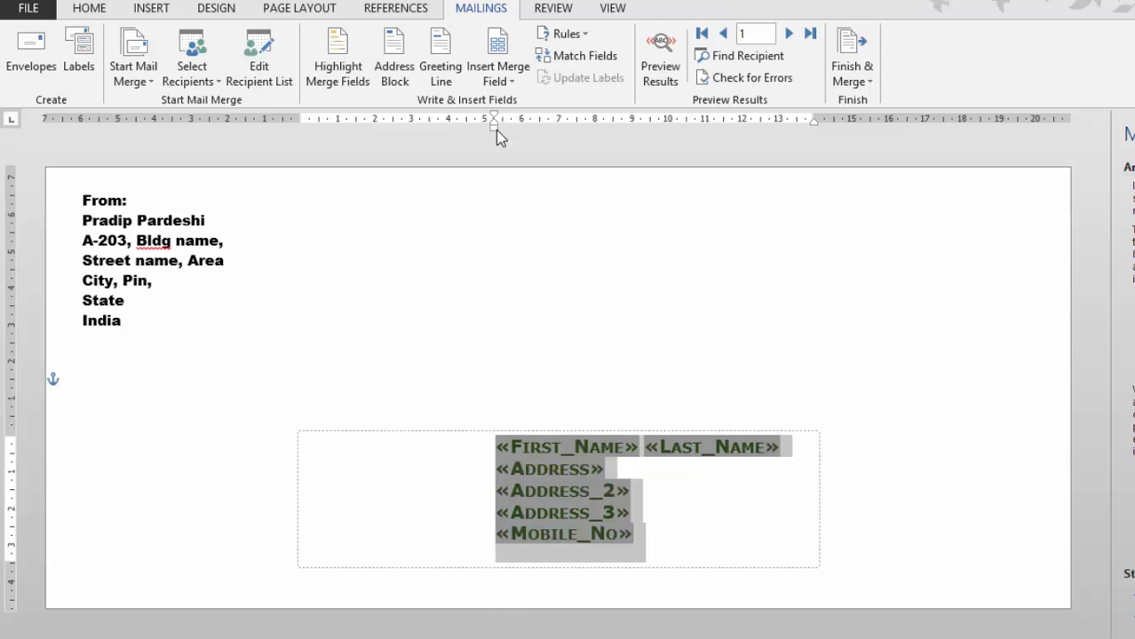
{"action": "left_click", "coordinate": [600, 314]}
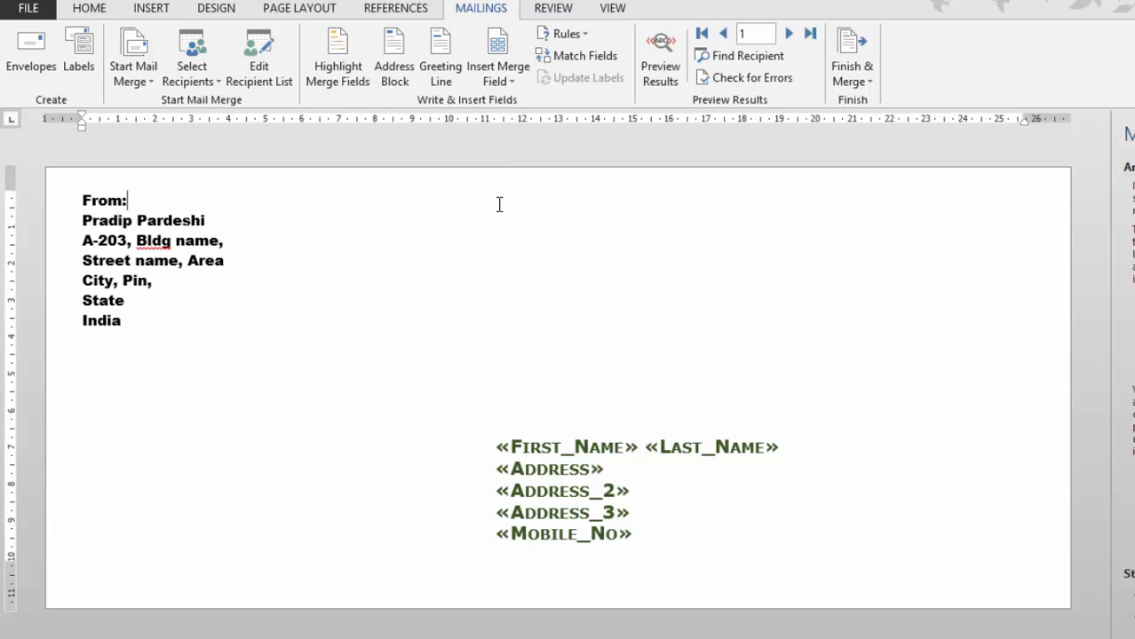
Pick Lighthouse.jpg from the Sample Pictures folder to insert onto the envelope
{"action": "left_click", "coordinate": [151, 8]}
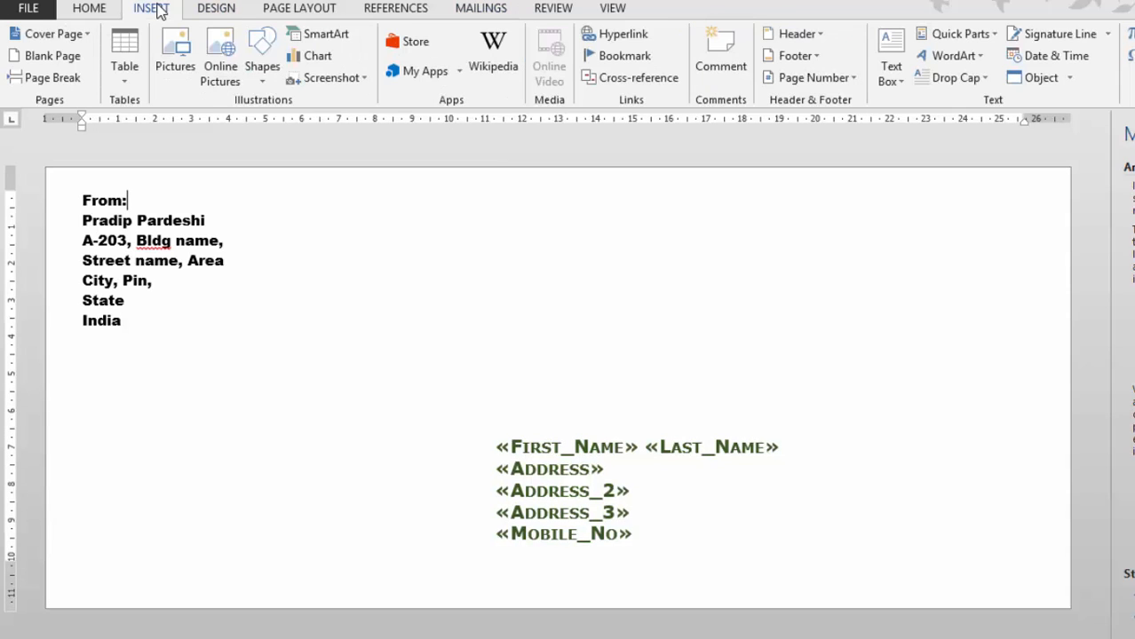
{"action": "left_click", "coordinate": [176, 55]}
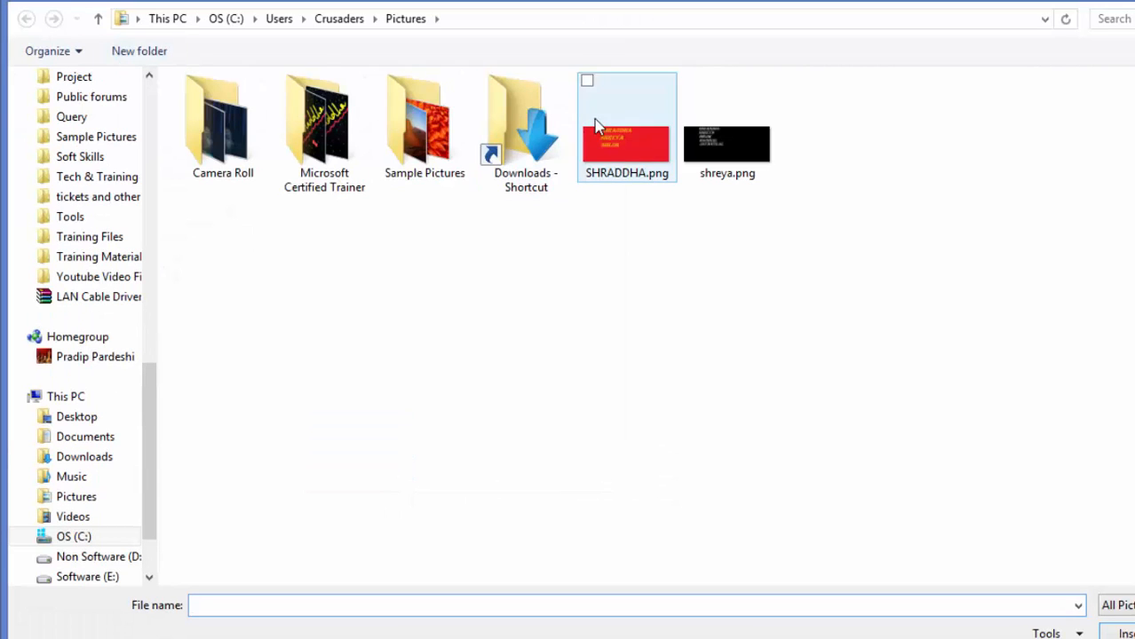
{"action": "double_click", "coordinate": [410, 130]}
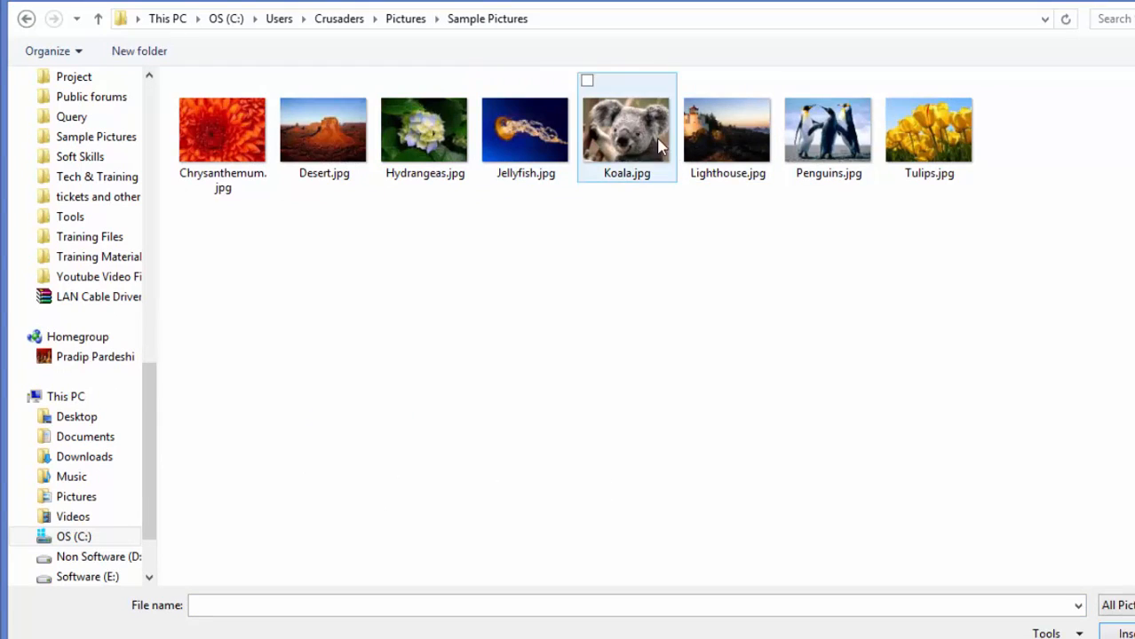
{"action": "left_click", "coordinate": [725, 145]}
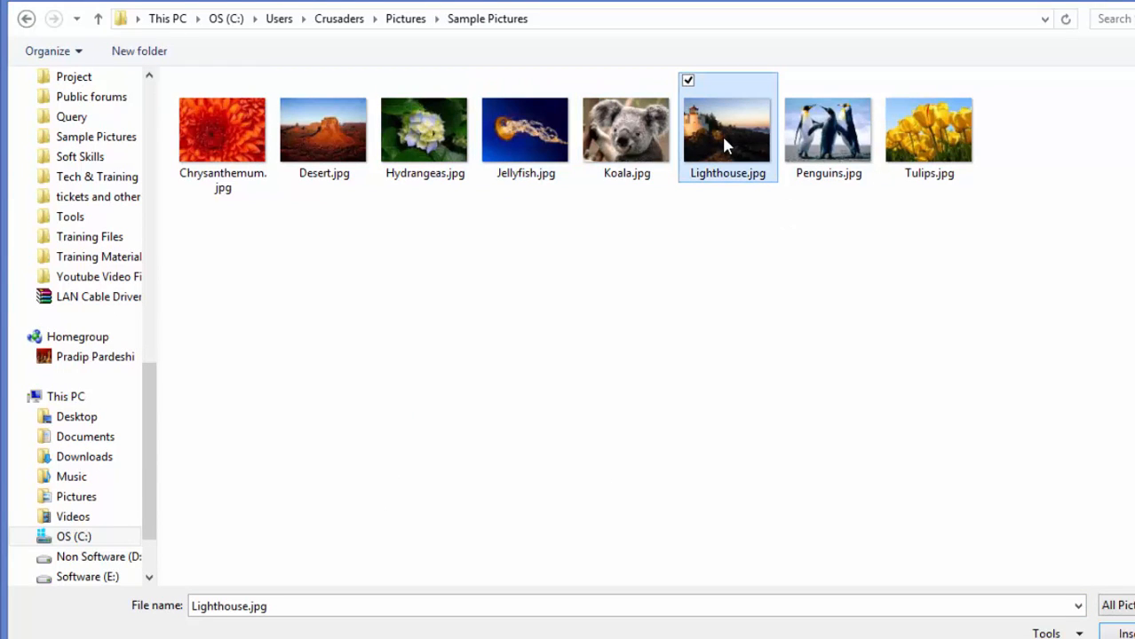
{"action": "key", "text": "Escape"}
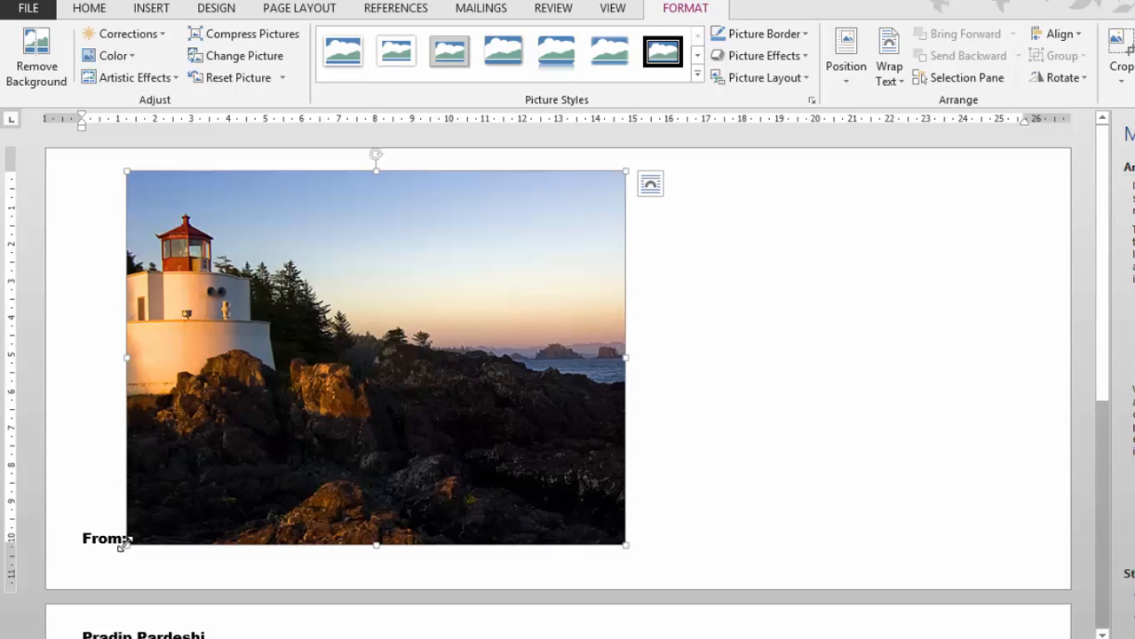
Shrink the lighthouse picture to a 1.35 cm by 1.8 cm thumbnail
{"action": "left_click_drag", "start_coordinate": [127, 545], "coordinate": [311, 325]}
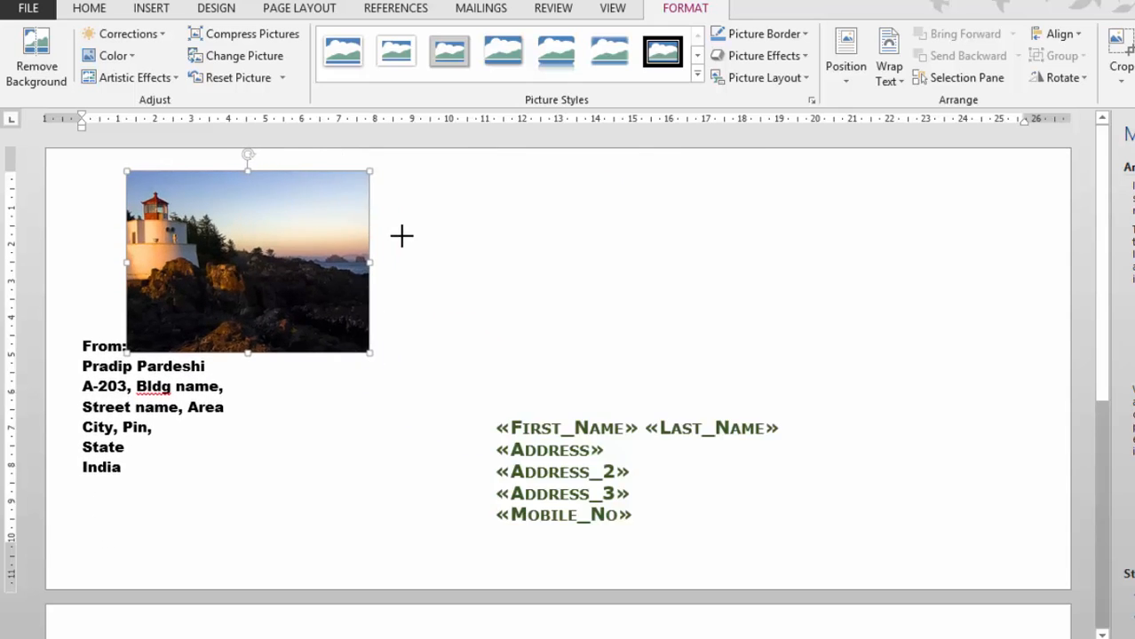
{"action": "left_click_drag", "start_coordinate": [414, 234], "coordinate": [558, 172]}
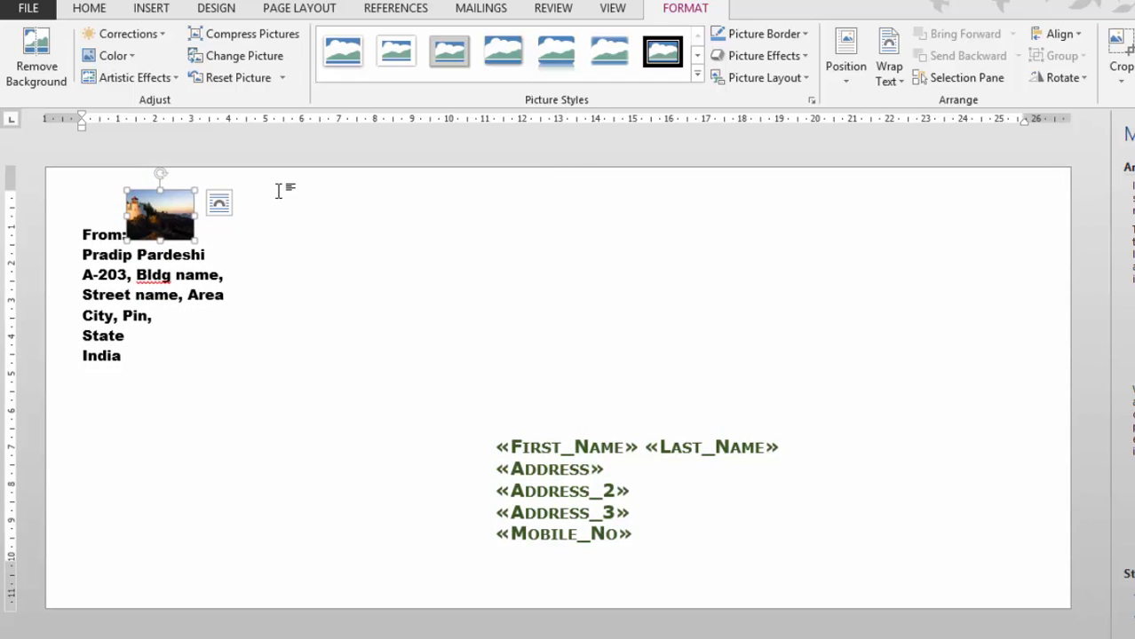
{"action": "left_click", "coordinate": [219, 205]}
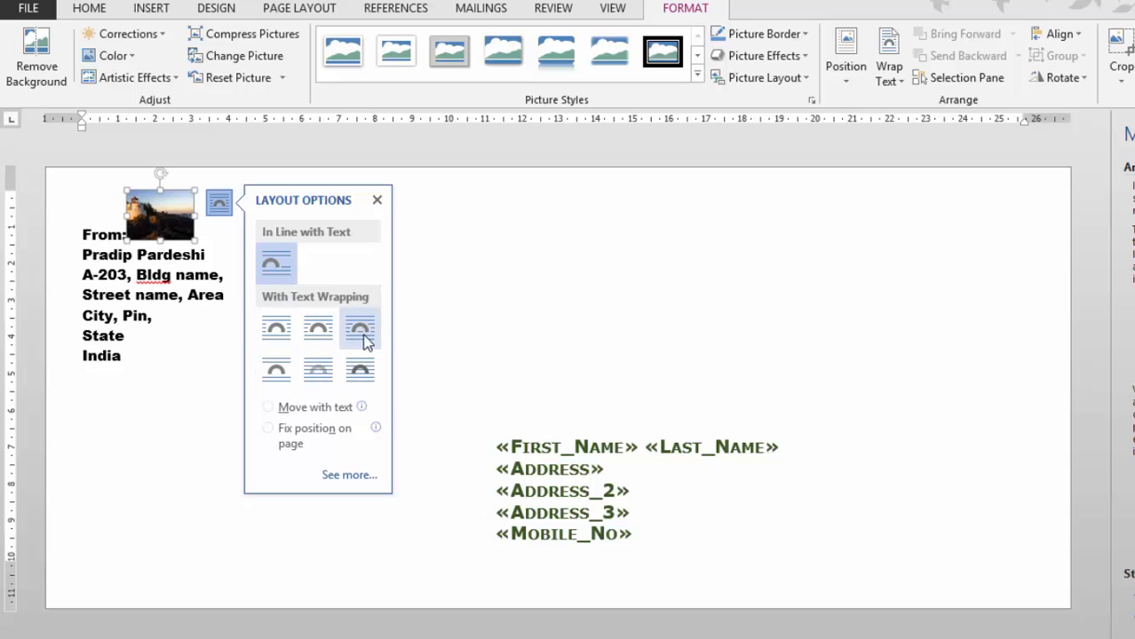
{"action": "left_click", "coordinate": [219, 205]}
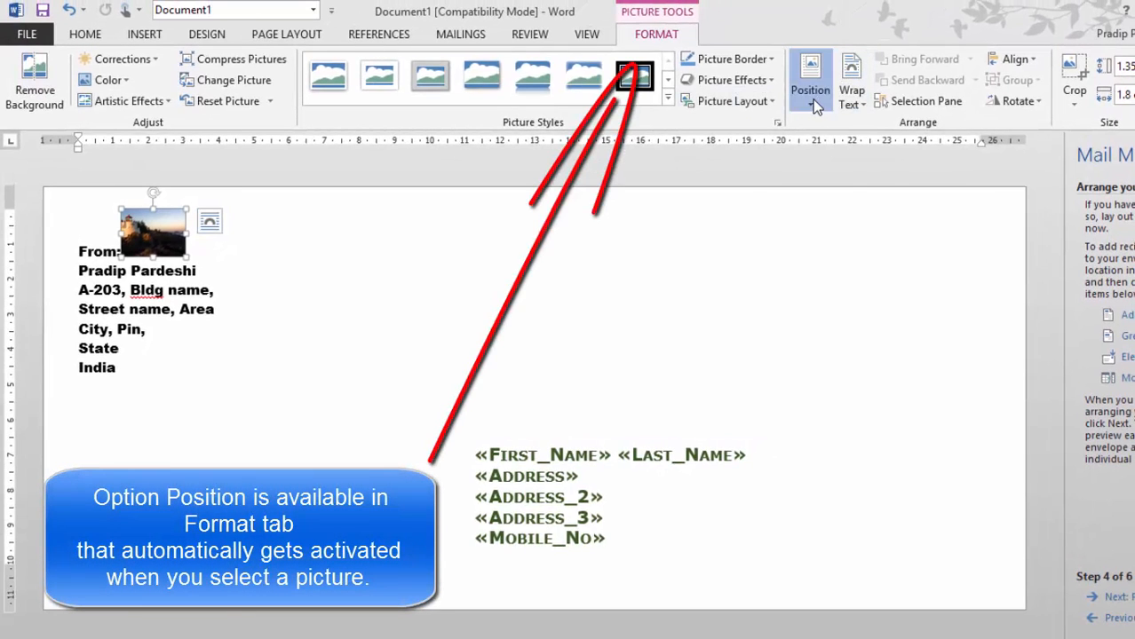
Position the picture at Top Right and nudge it slightly right into the corner
{"action": "left_click", "coordinate": [813, 99]}
{"action": "left_click", "coordinate": [919, 229]}
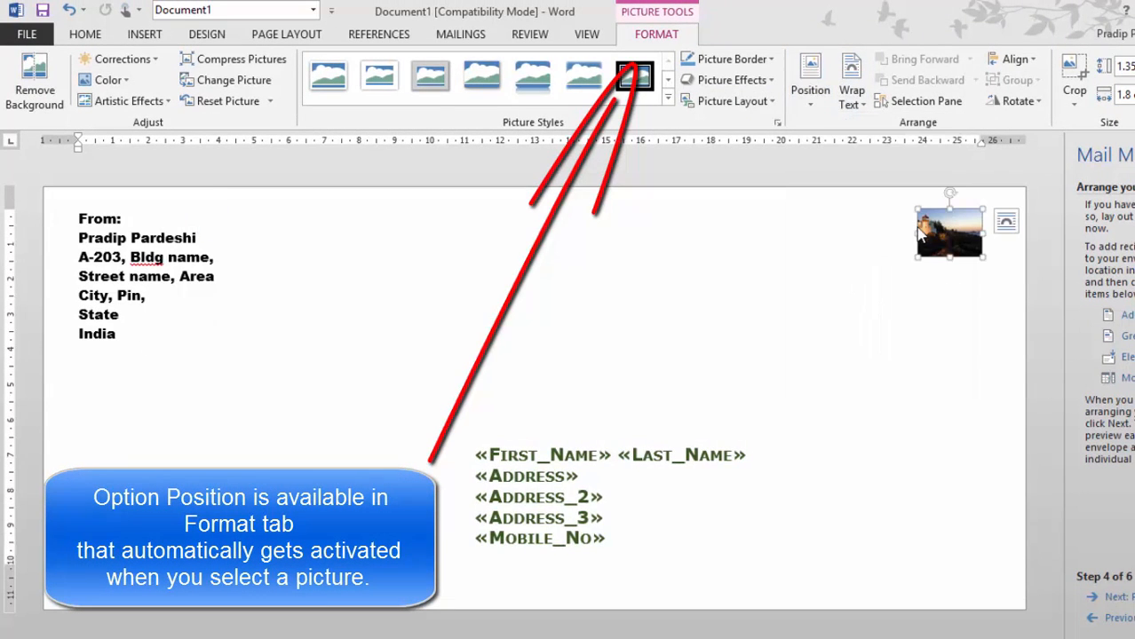
{"action": "mouse_move", "coordinate": [947, 231]}
{"action": "left_mouse_down"}
{"action": "mouse_move", "coordinate": [959, 229]}
{"action": "mouse_move", "coordinate": [893, 229]}
{"action": "mouse_move", "coordinate": [960, 220]}
{"action": "left_mouse_up"}
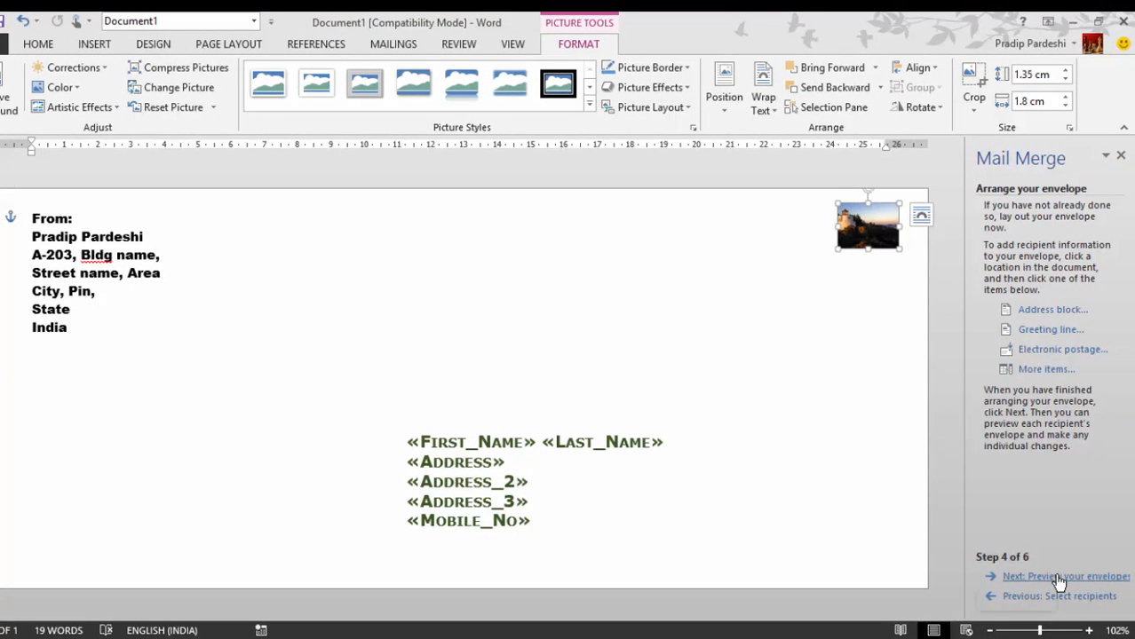
Preview the merged envelopes up to recipient 10, then advance to Complete the merge
{"action": "left_click", "coordinate": [1060, 577]}
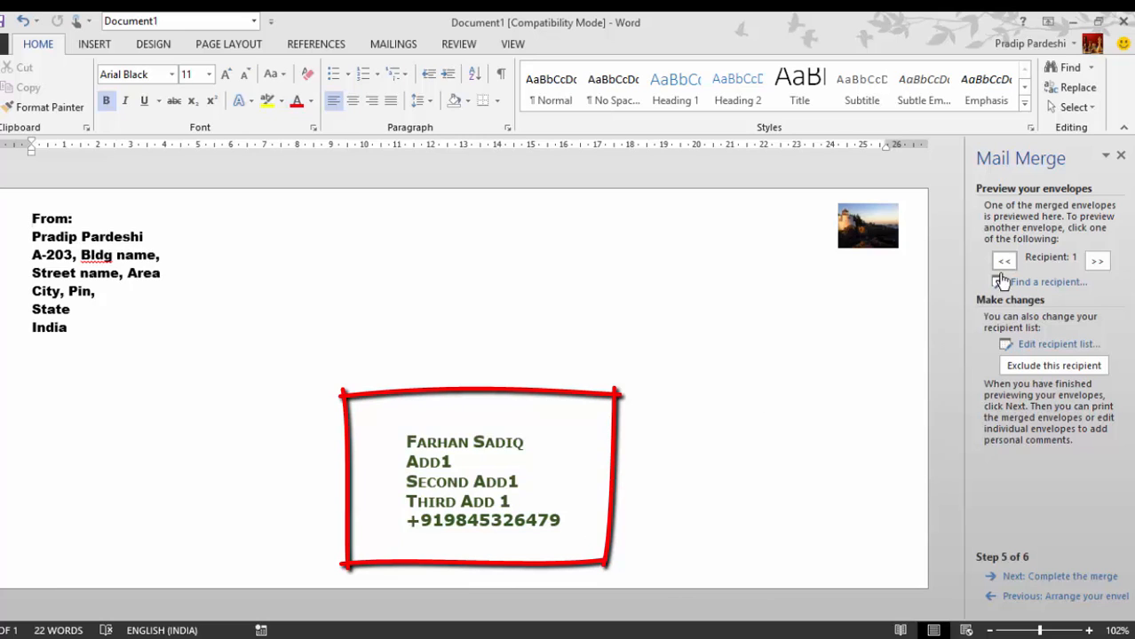
{"action": "left_click", "coordinate": [1089, 265]}
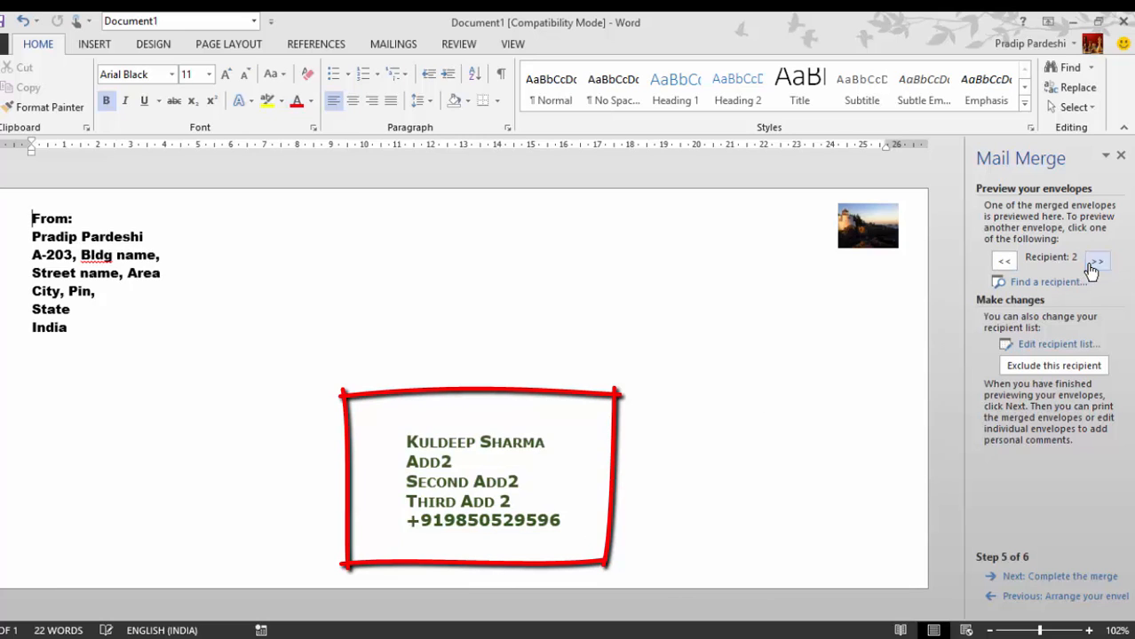
{"action": "left_click", "coordinate": [1090, 264]}
{"action": "left_click", "coordinate": [1090, 264]}
{"action": "left_click", "coordinate": [1089, 265]}
{"action": "left_click", "coordinate": [1090, 265]}
{"action": "left_click", "coordinate": [1089, 264]}
{"action": "left_click", "coordinate": [1090, 265]}
{"action": "left_click", "coordinate": [1091, 265]}
{"action": "left_click", "coordinate": [1091, 265]}
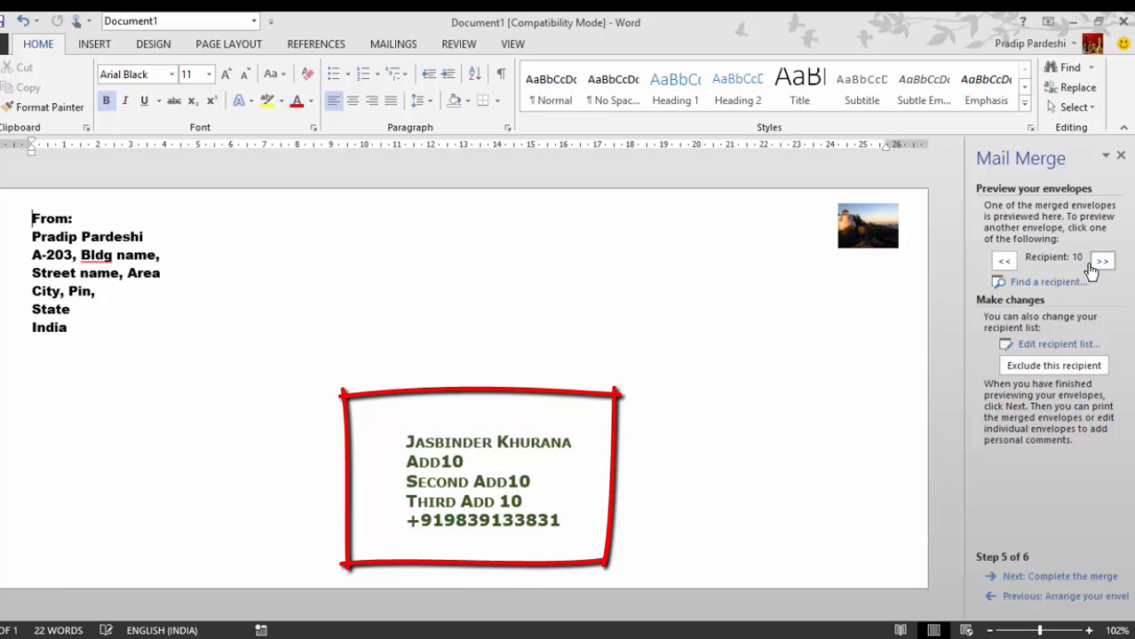
{"action": "left_click", "coordinate": [1061, 577]}
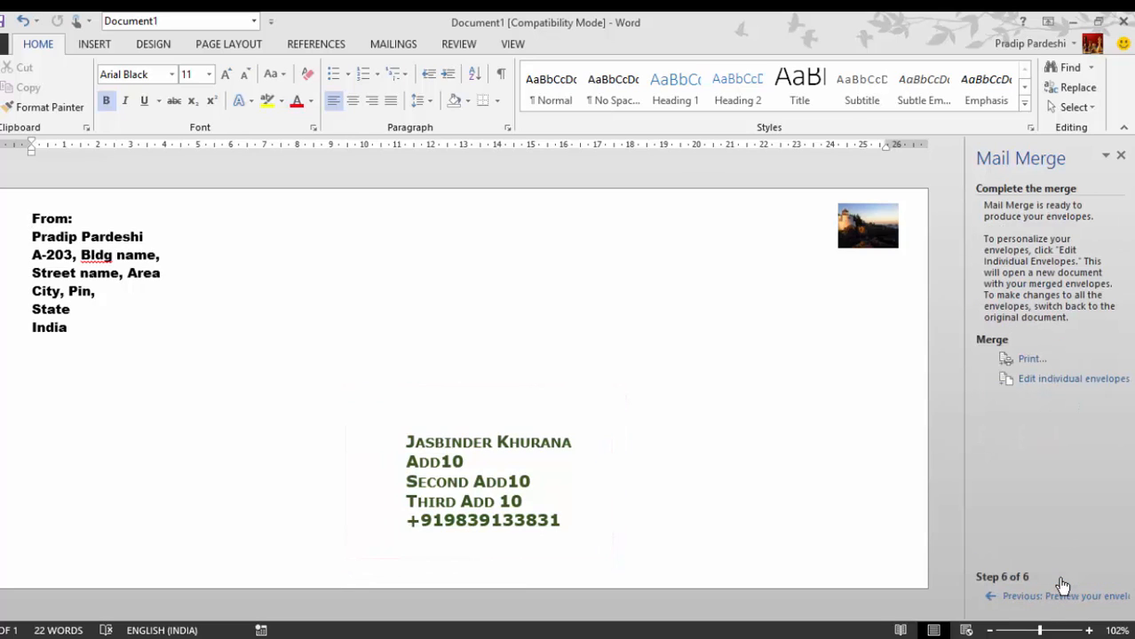
Open the Merge to Printer dialog with All records selected
{"action": "left_click", "coordinate": [1030, 360]}
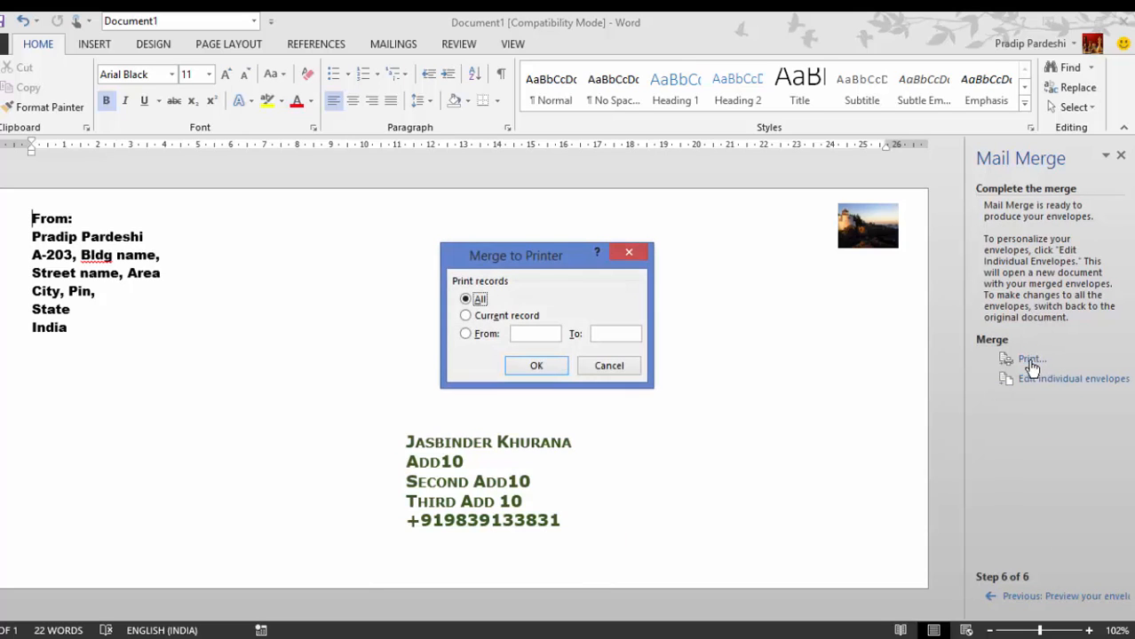